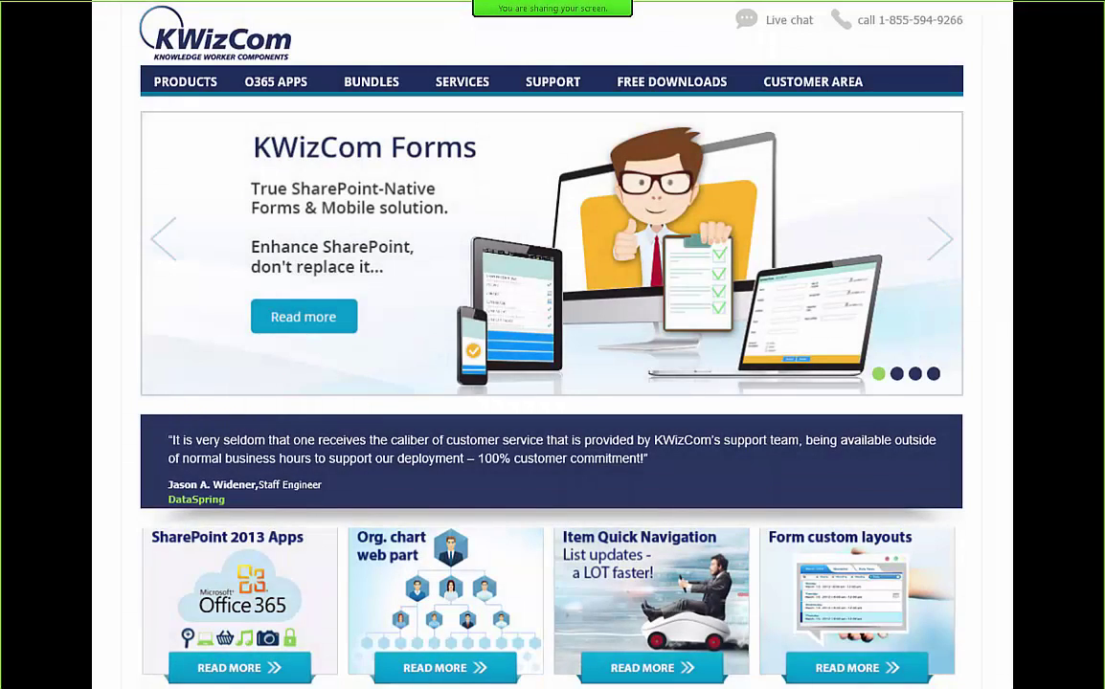
key("Right")
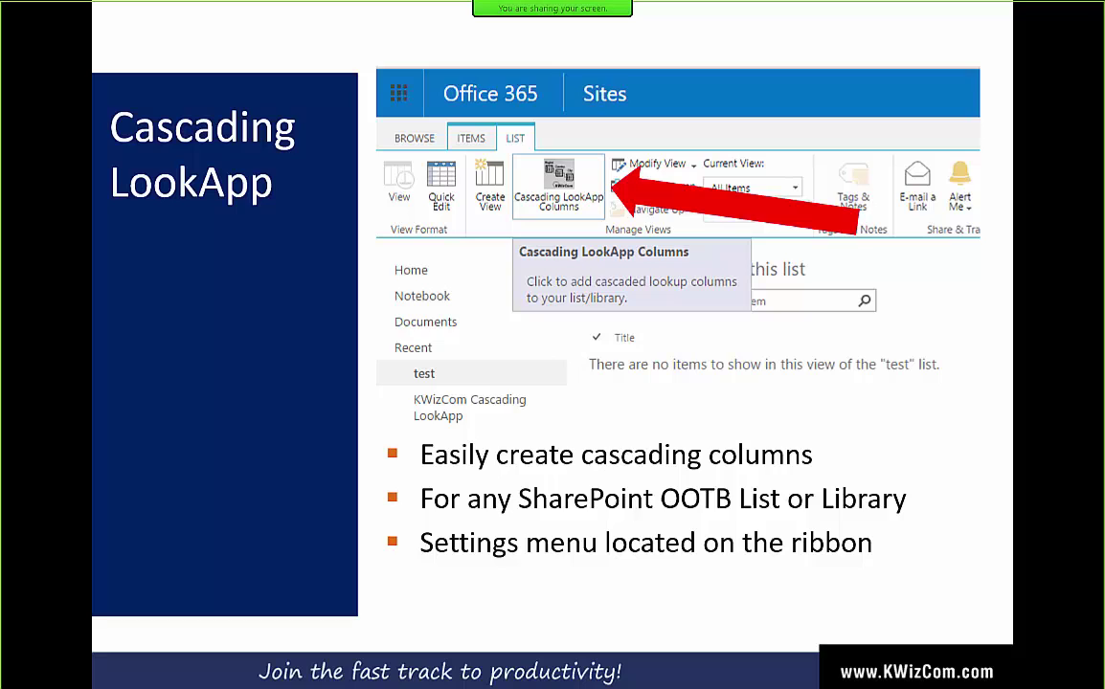
Advance past the lookup-column creation slide to the Filtering choices slide.
left_click(775, 239)
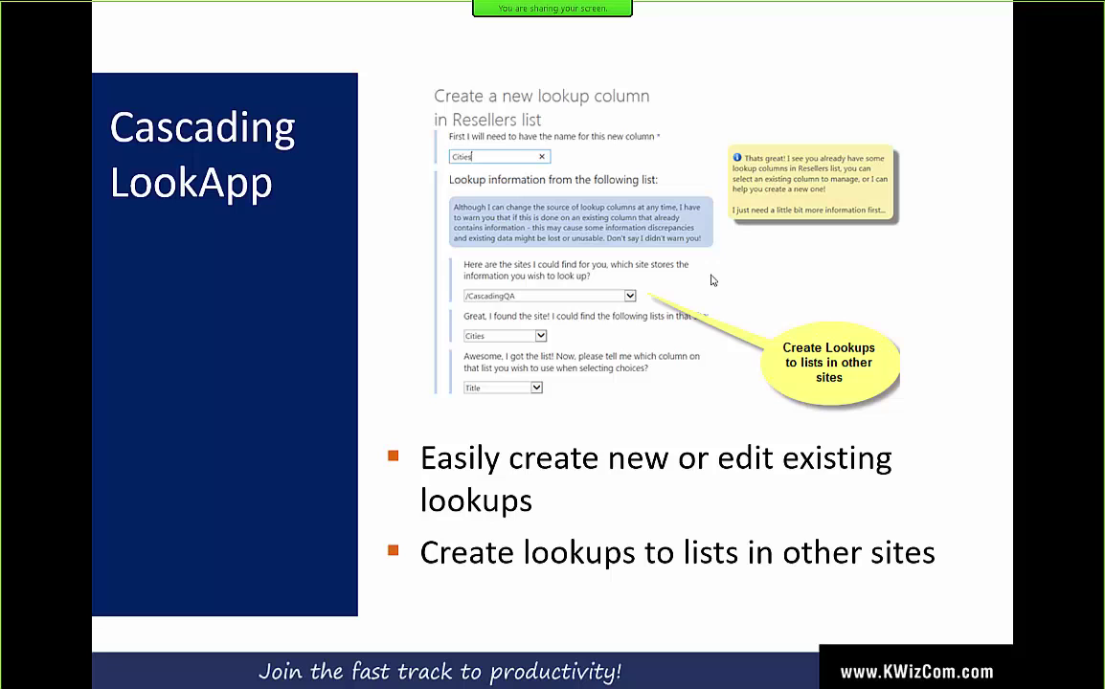
key("Right")
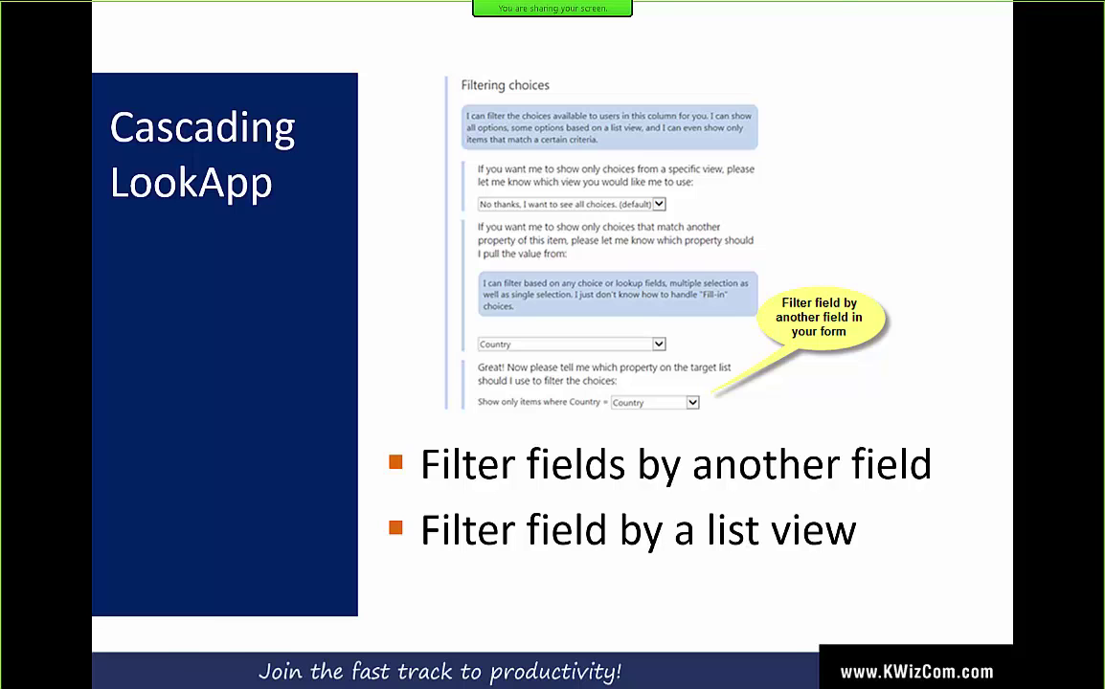
Advance to the Demo slide, end the slideshow, and switch to the Retail Store site window.
left_click(839, 412)
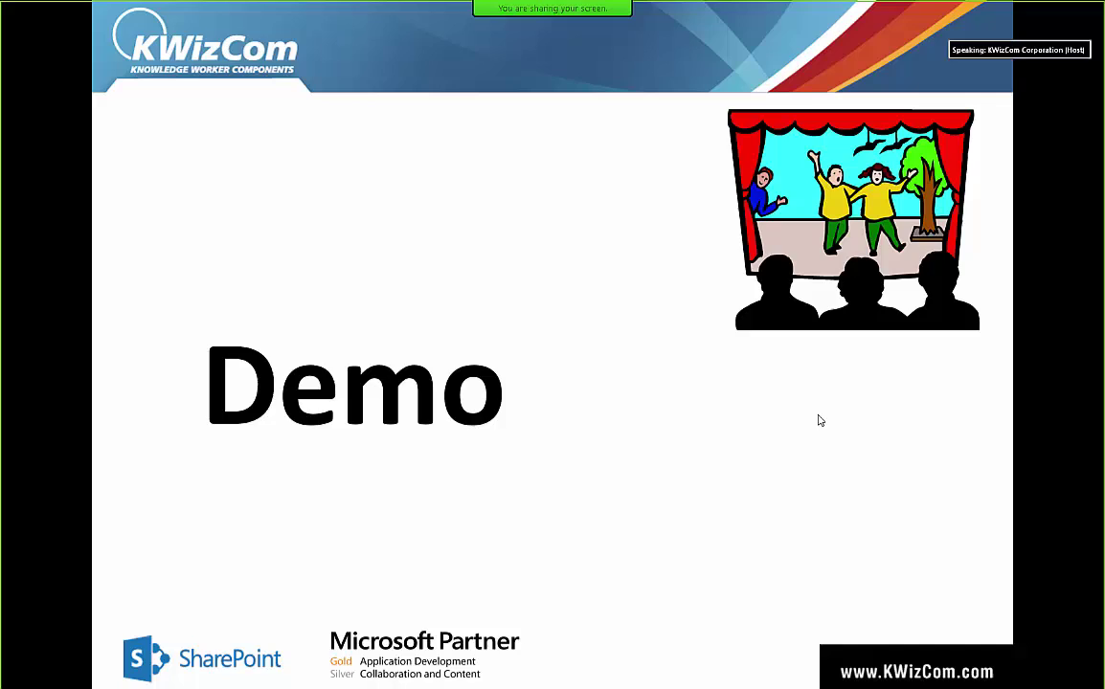
key("Escape")
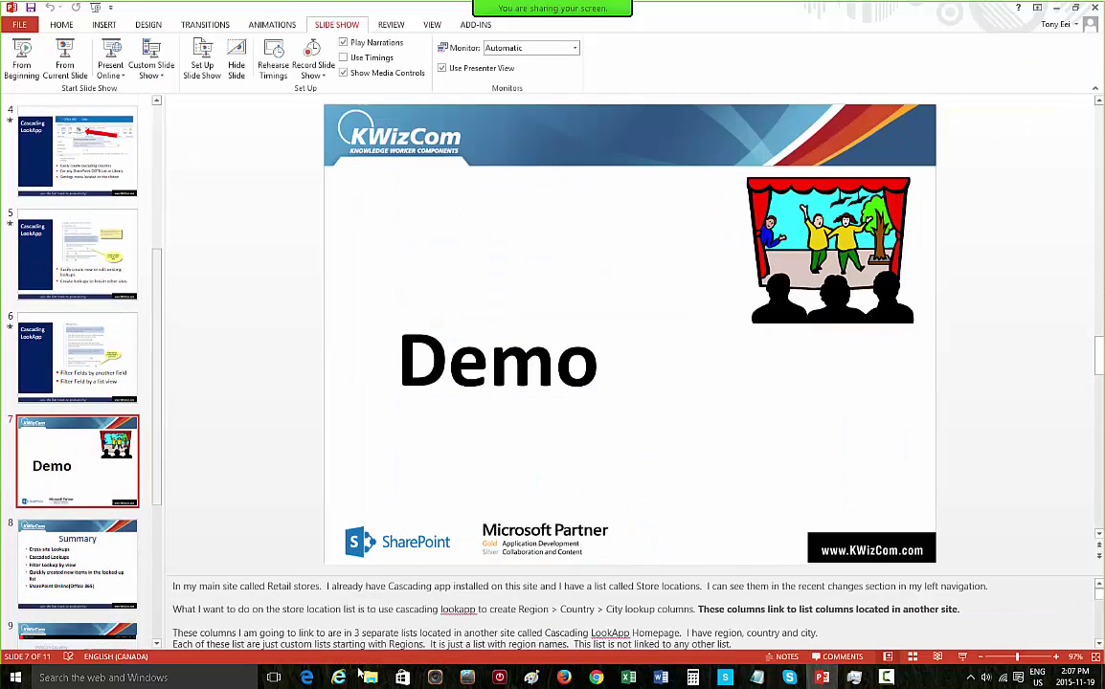
mouse_move(338, 676)
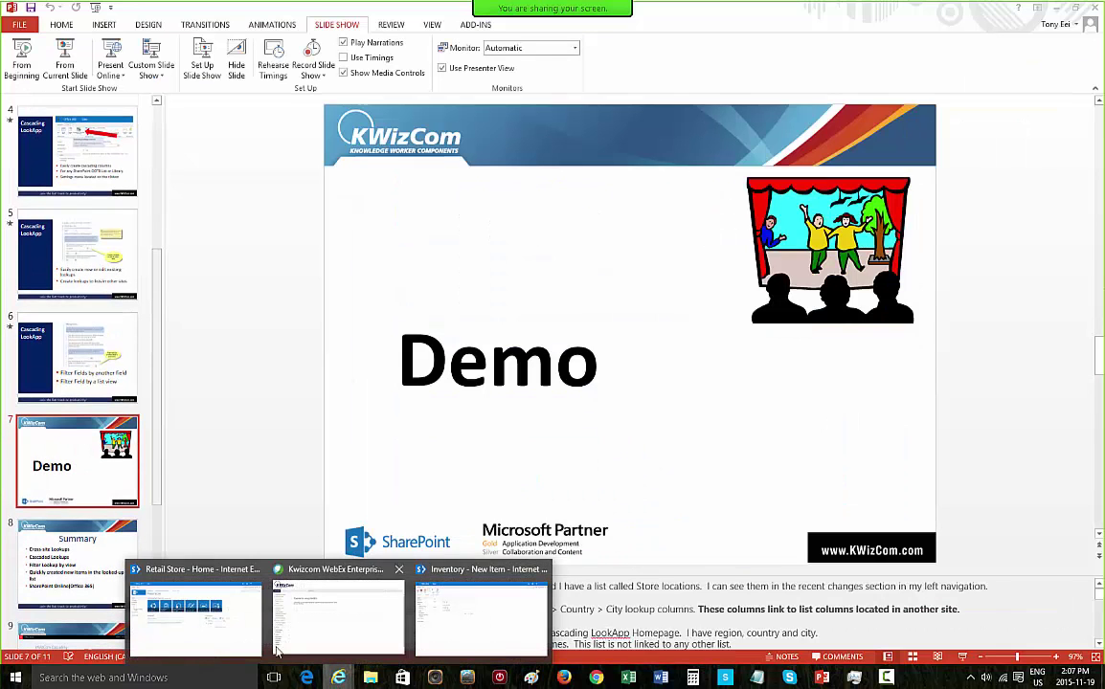
left_click(216, 620)
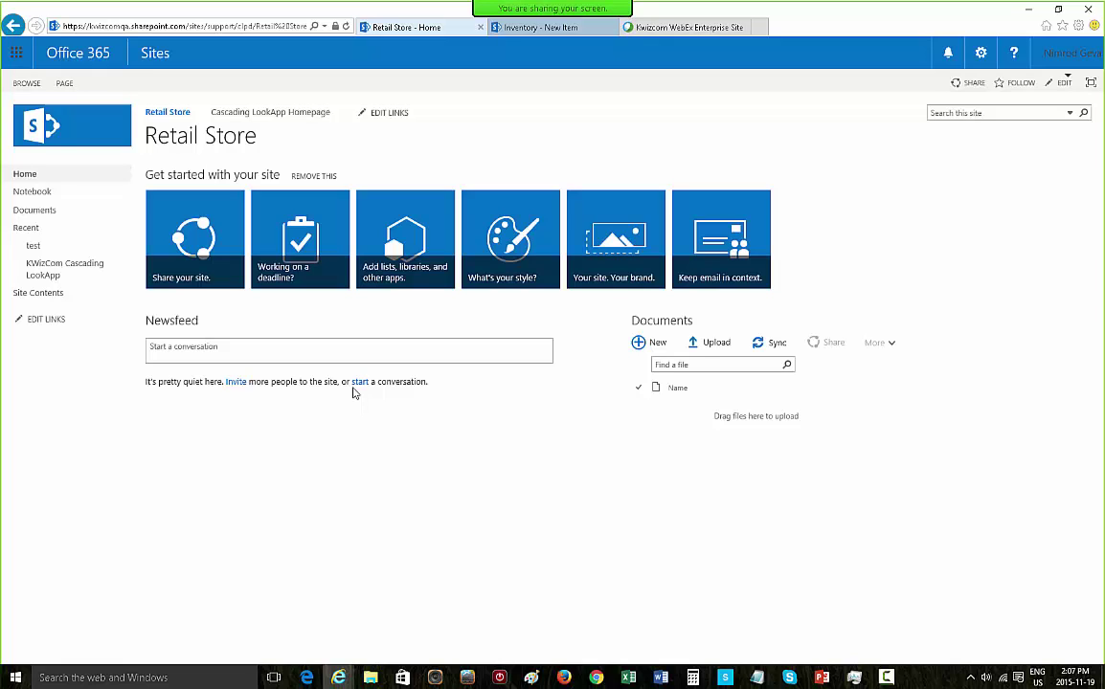
Add a Custom List app named 'Store Locations' to the Retail Store site.
left_click(983, 61)
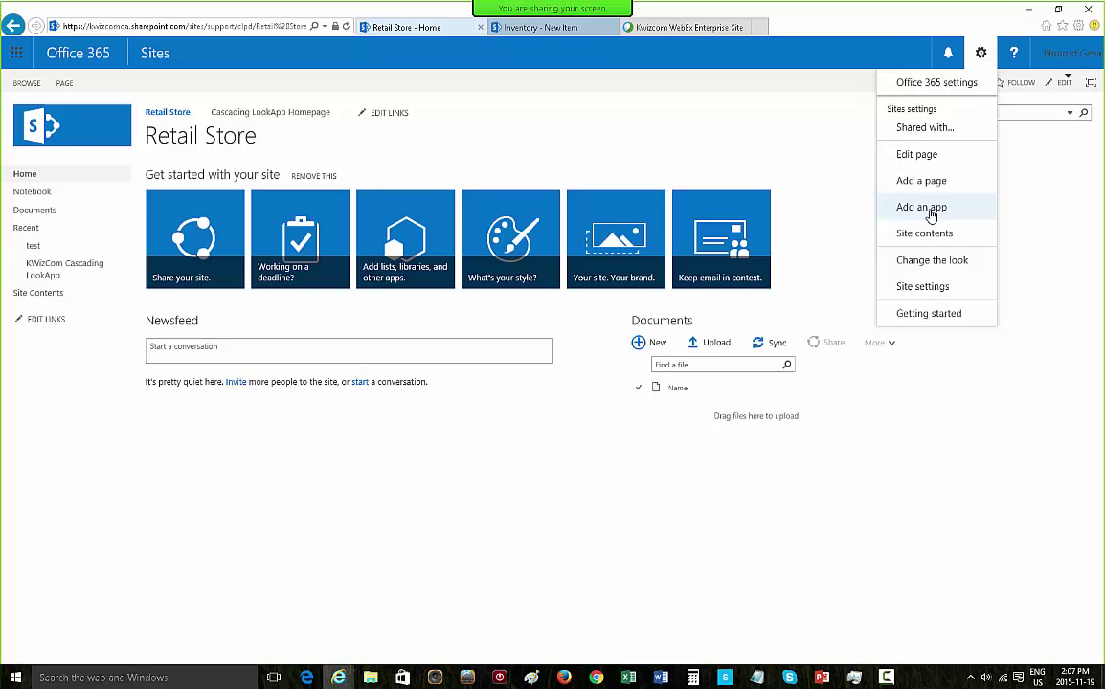
left_click(929, 208)
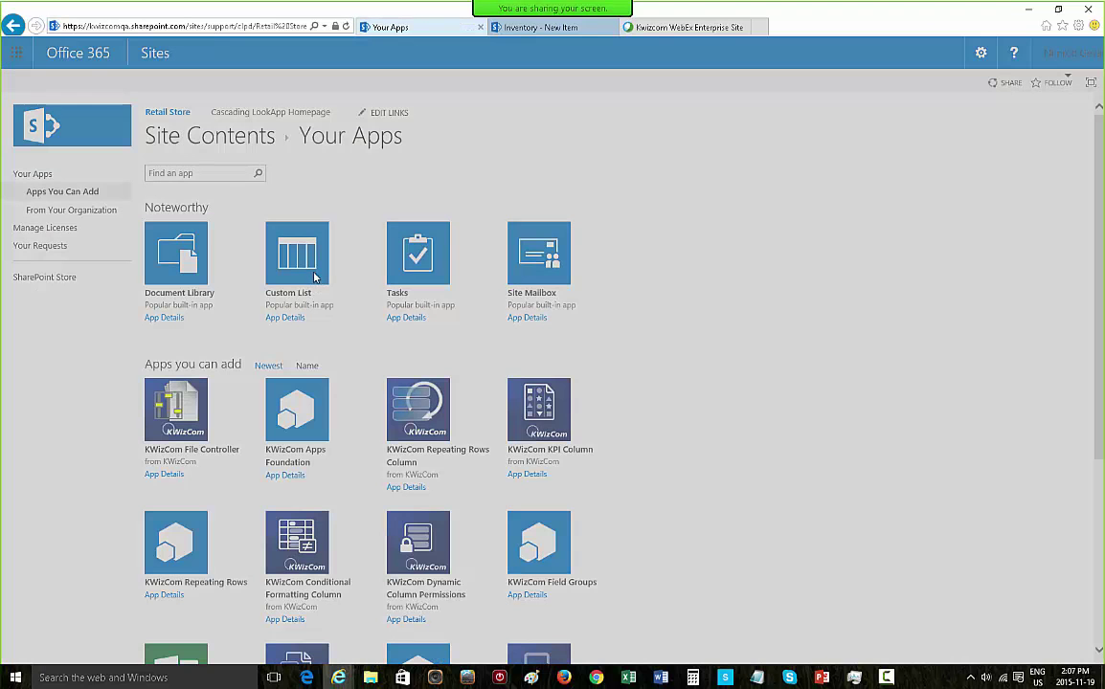
left_click(314, 278)
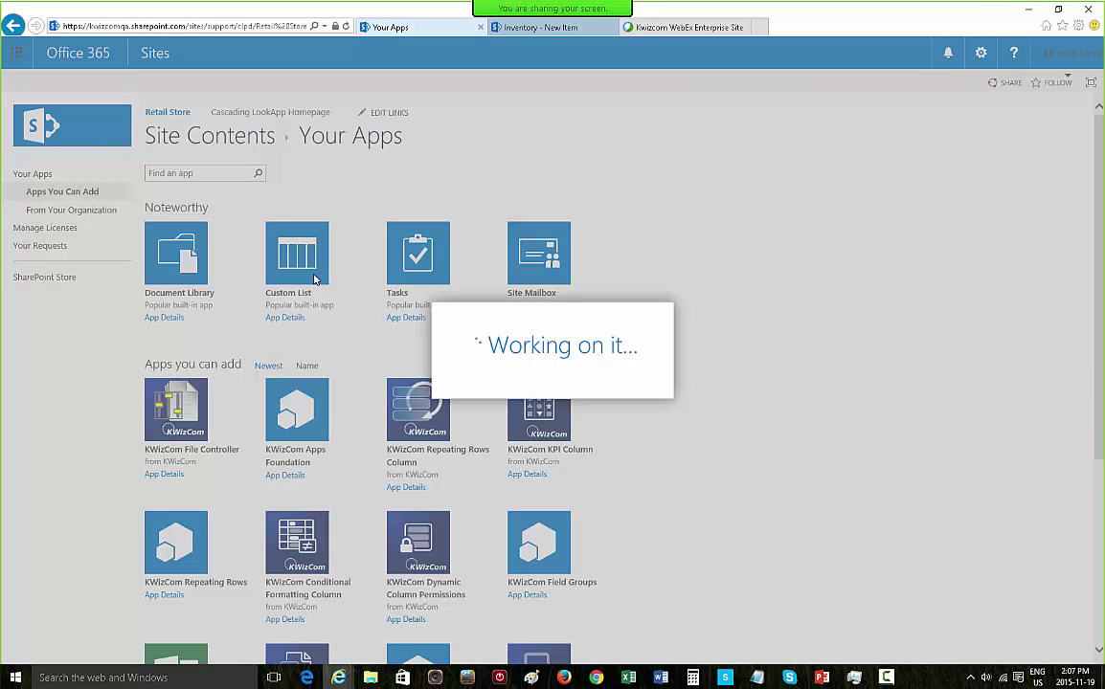
type("S")
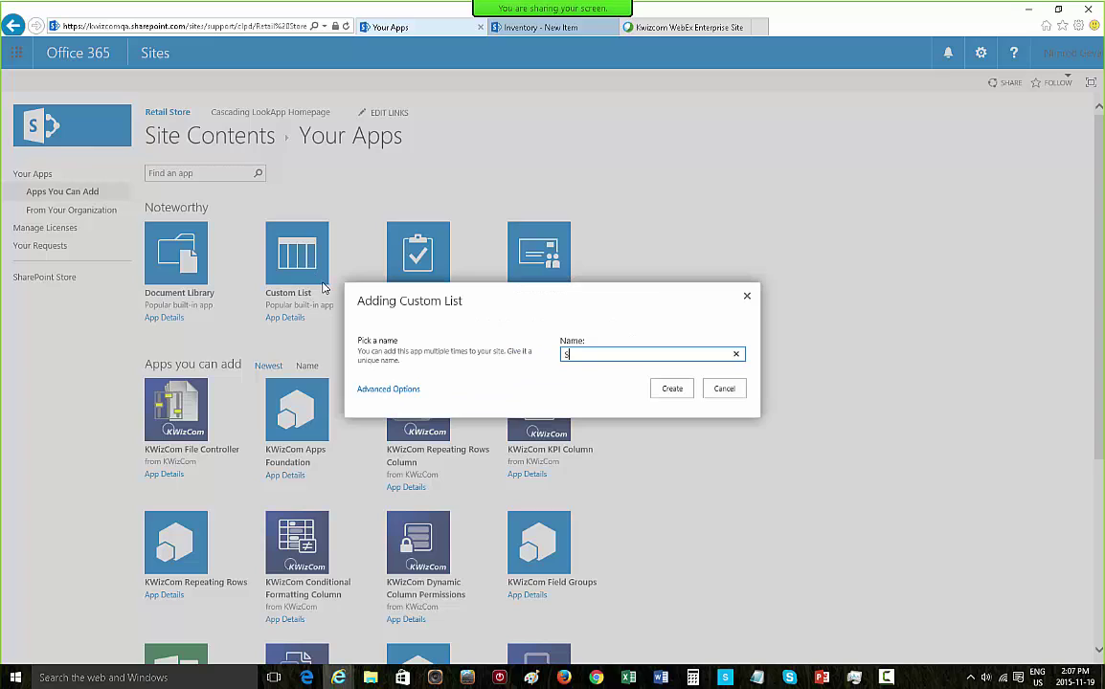
type("tore Locations")
left_click(673, 389)
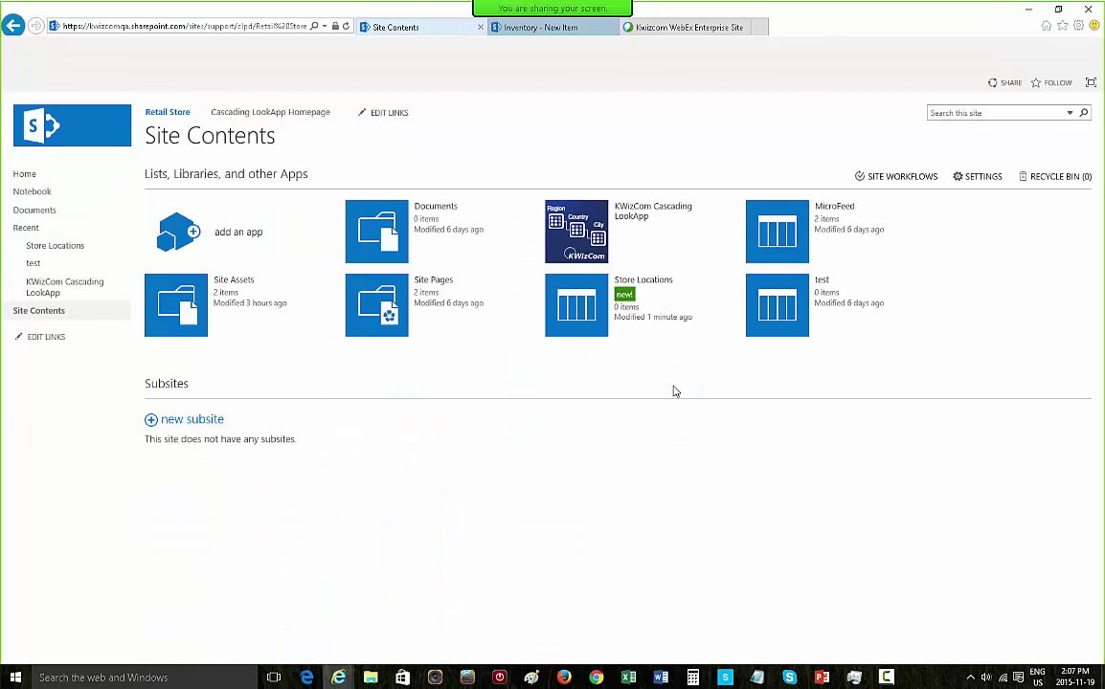
Open the empty Store Locations list and bring up the Cascading LookApp Homepage link's options.
left_click(582, 318)
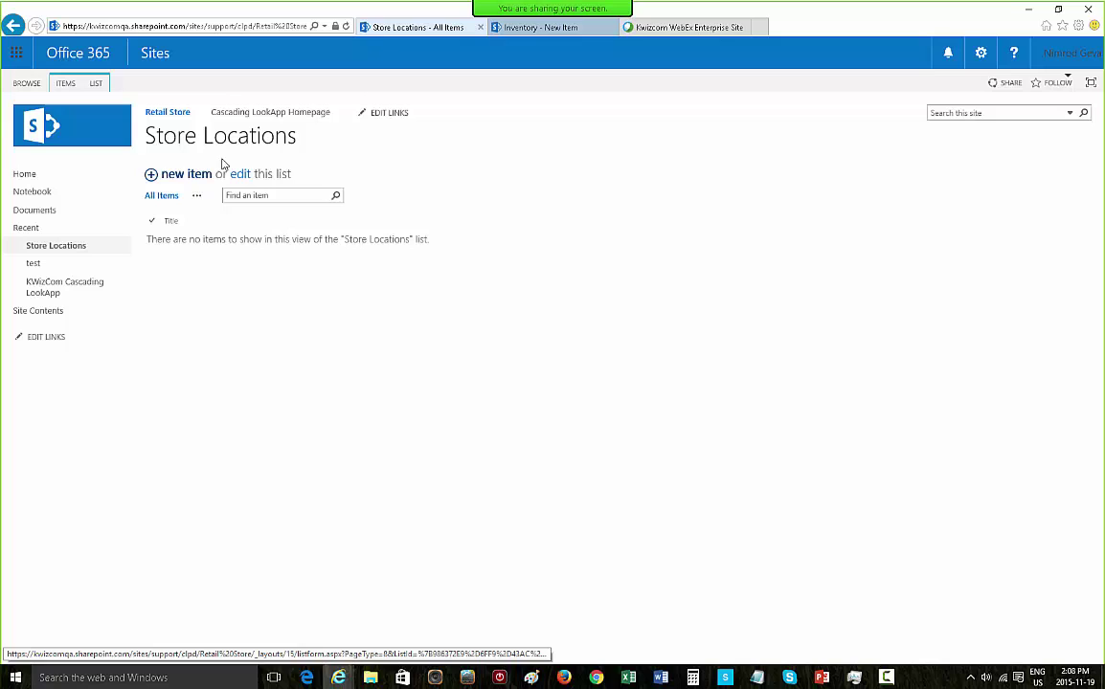
right_click(258, 117)
Open the Cascading LookApp Homepage in a new tab and browse its Regions, Country and City lists.
left_click(264, 135)
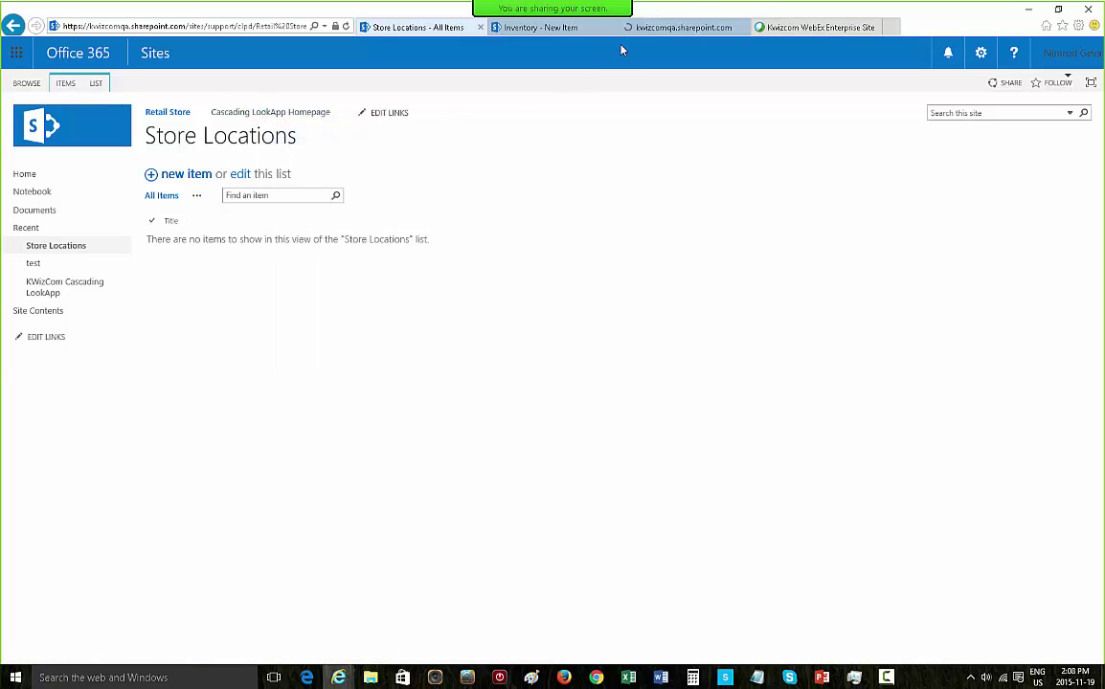
left_click_drag(675, 27, 562, 30)
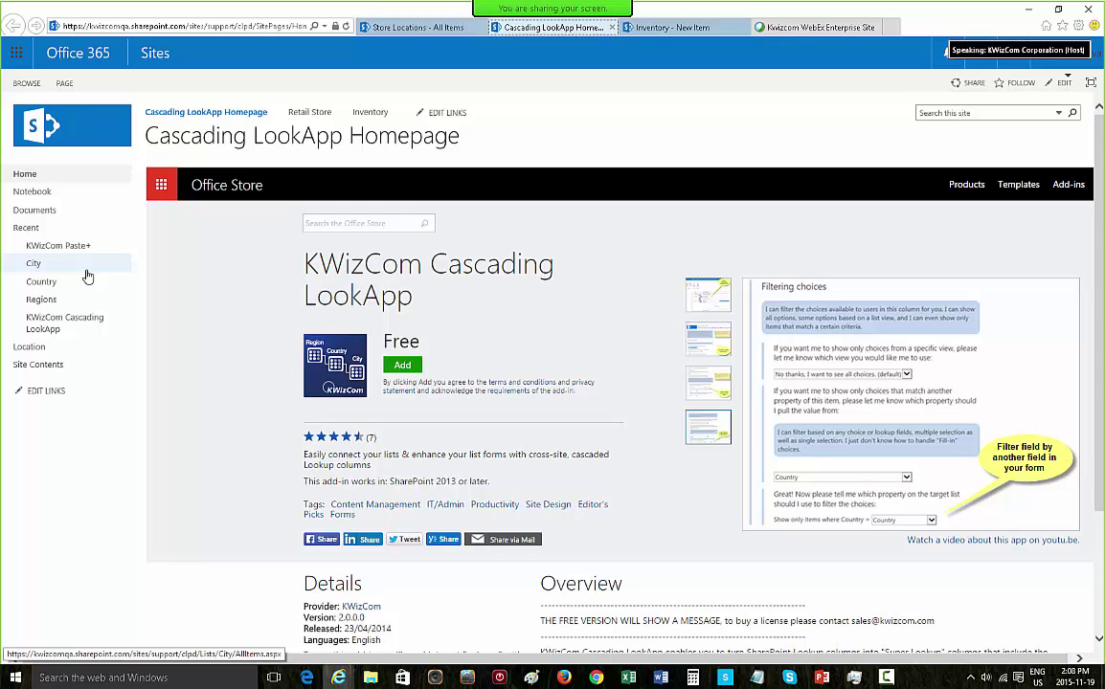
left_click(44, 299)
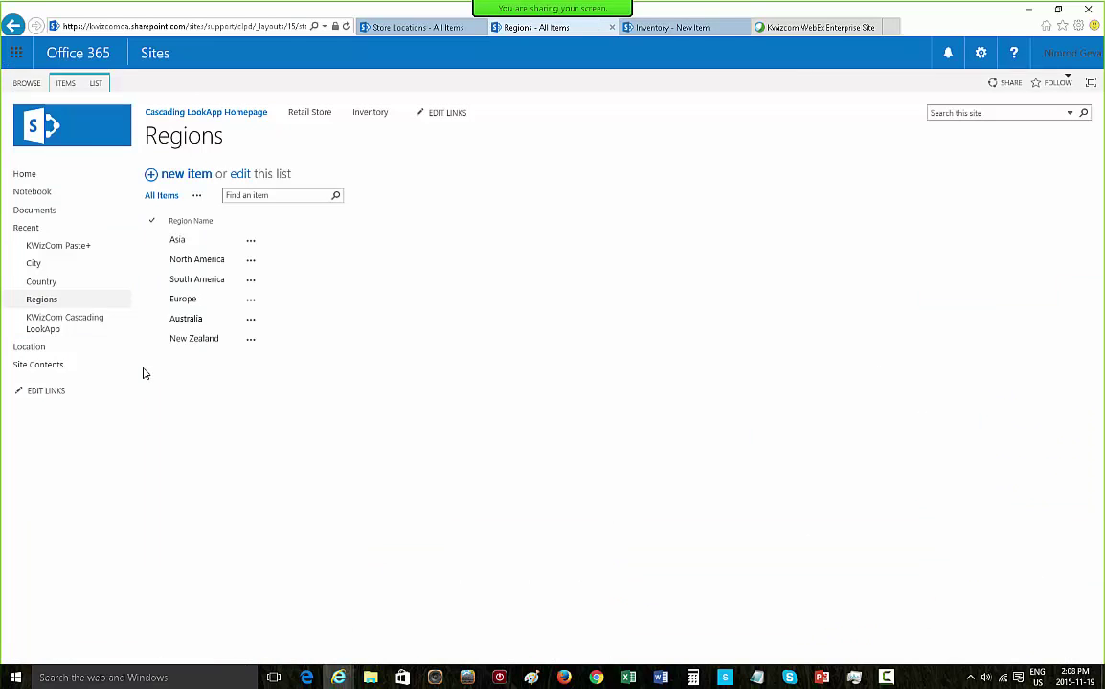
left_click(192, 281)
left_click(273, 278)
left_click(58, 287)
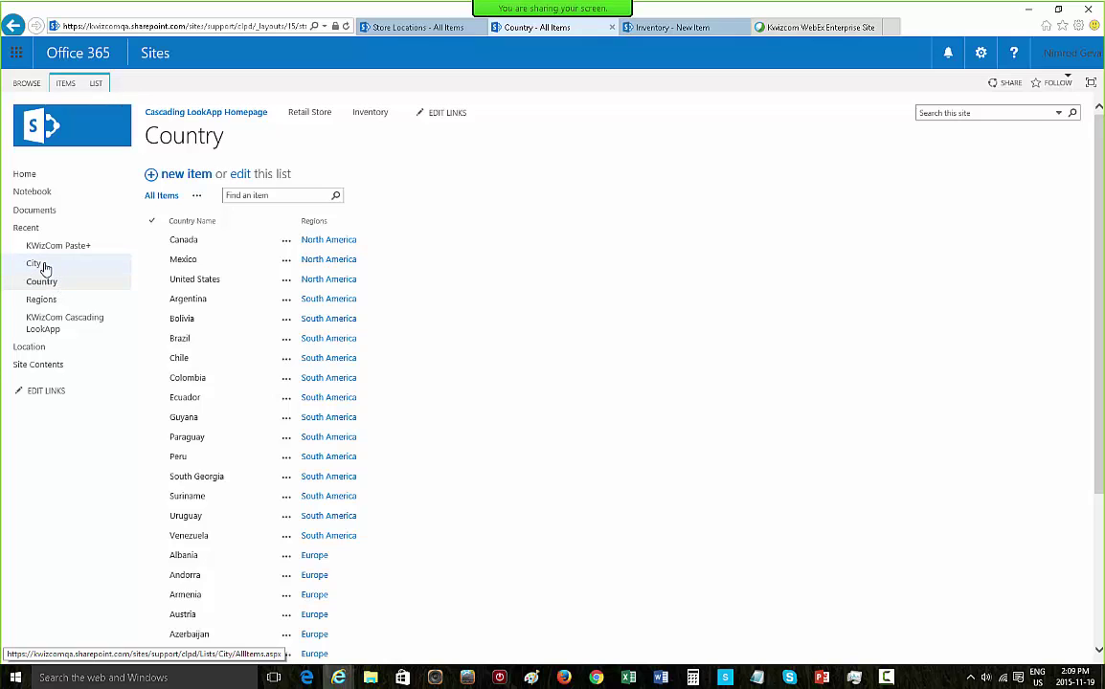
left_click(43, 267)
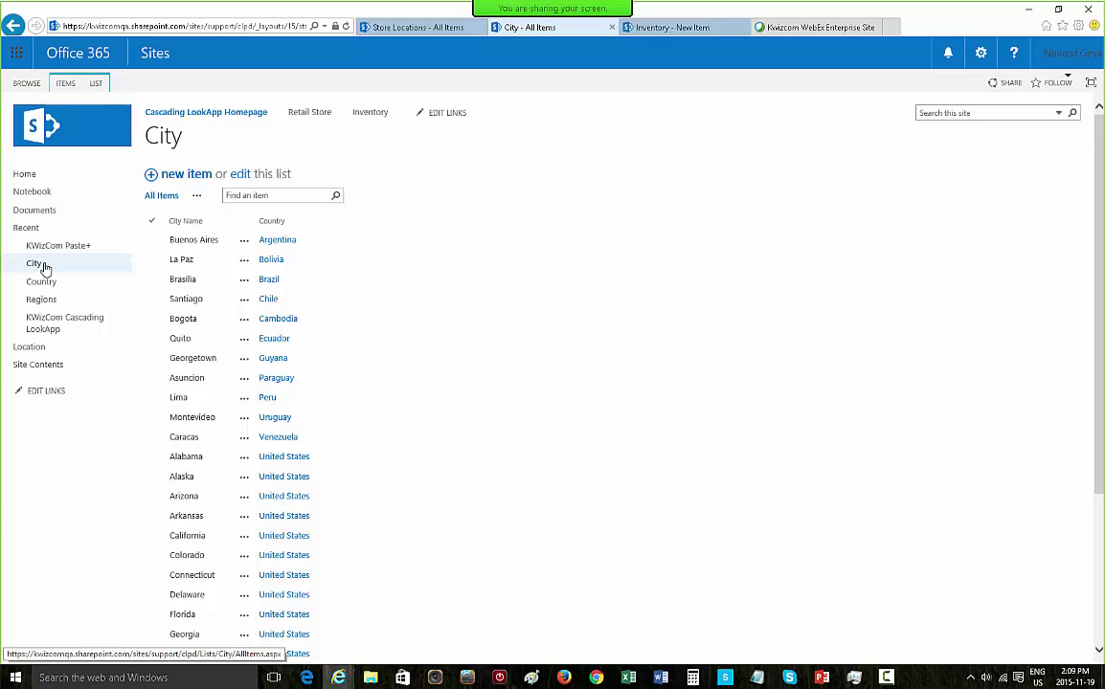
Return to the Store Locations tab and show the LIST ribbon commands.
left_click(405, 29)
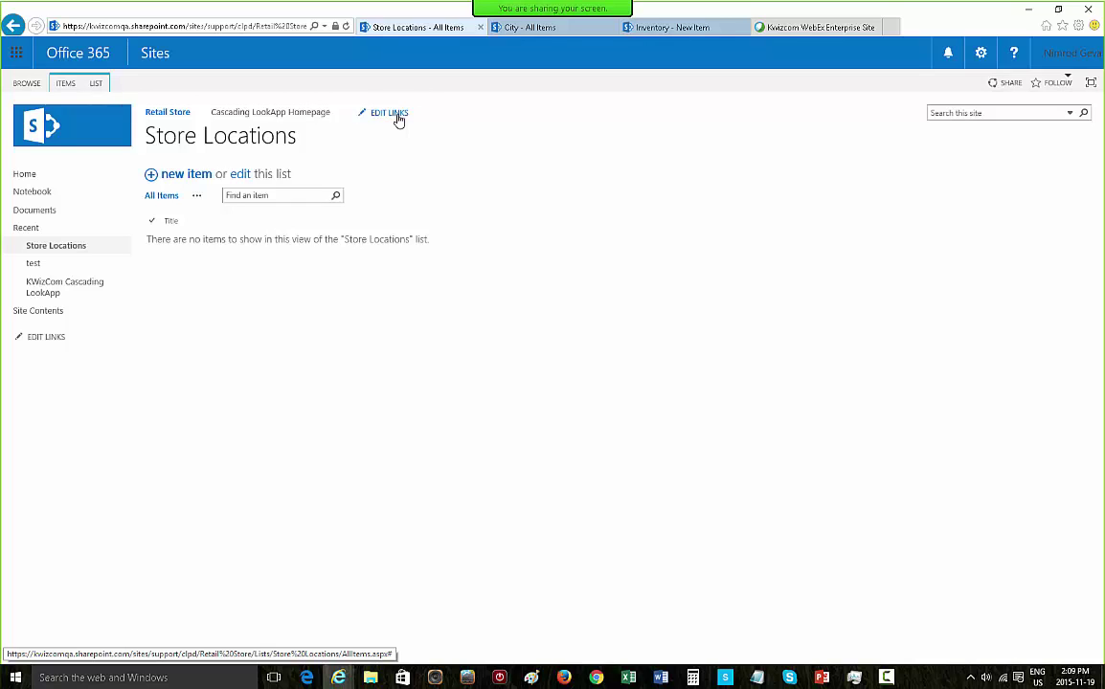
left_click(95, 86)
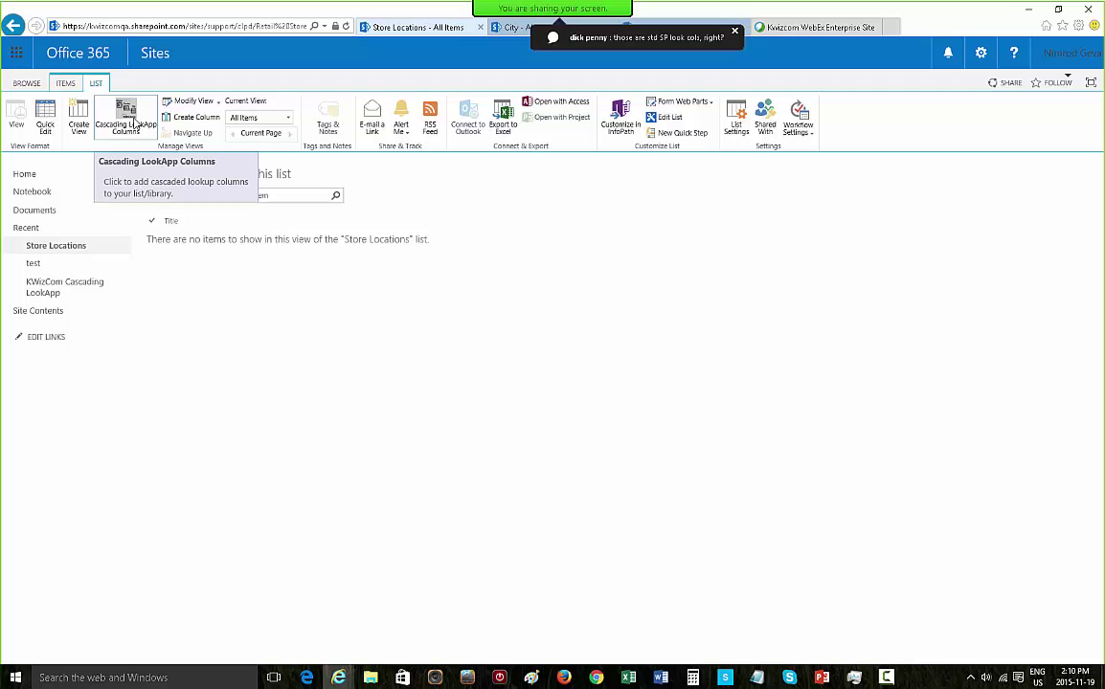
Start a new cascading lookup column in Store Locations named 'Region'.
left_click(134, 125)
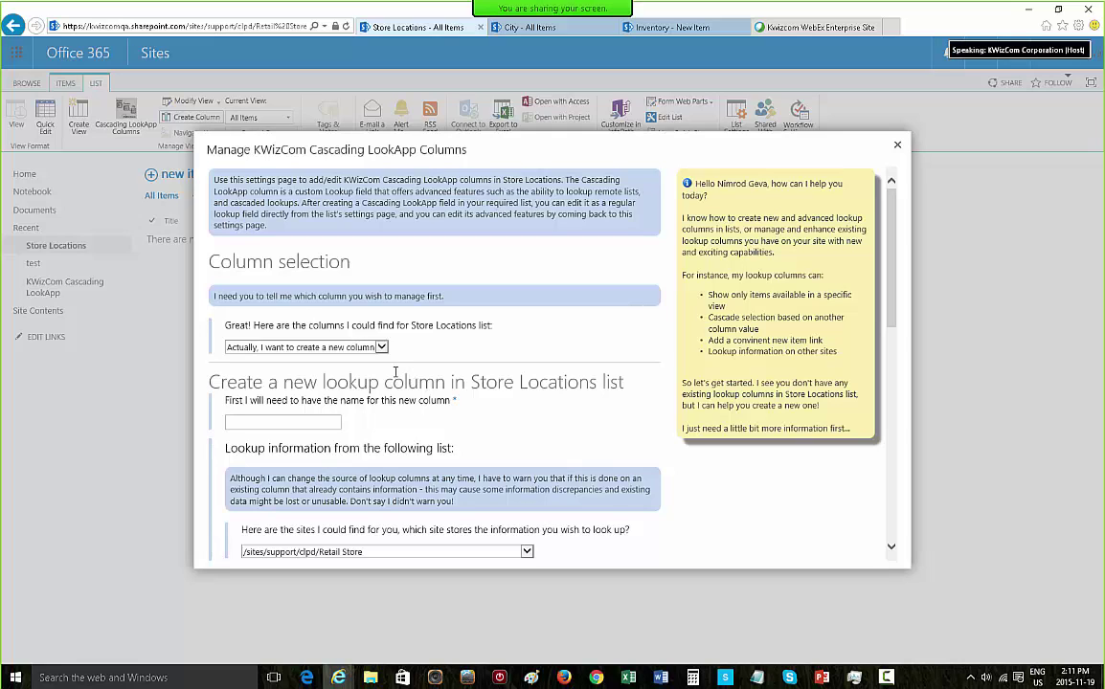
left_click(317, 418)
type("Re")
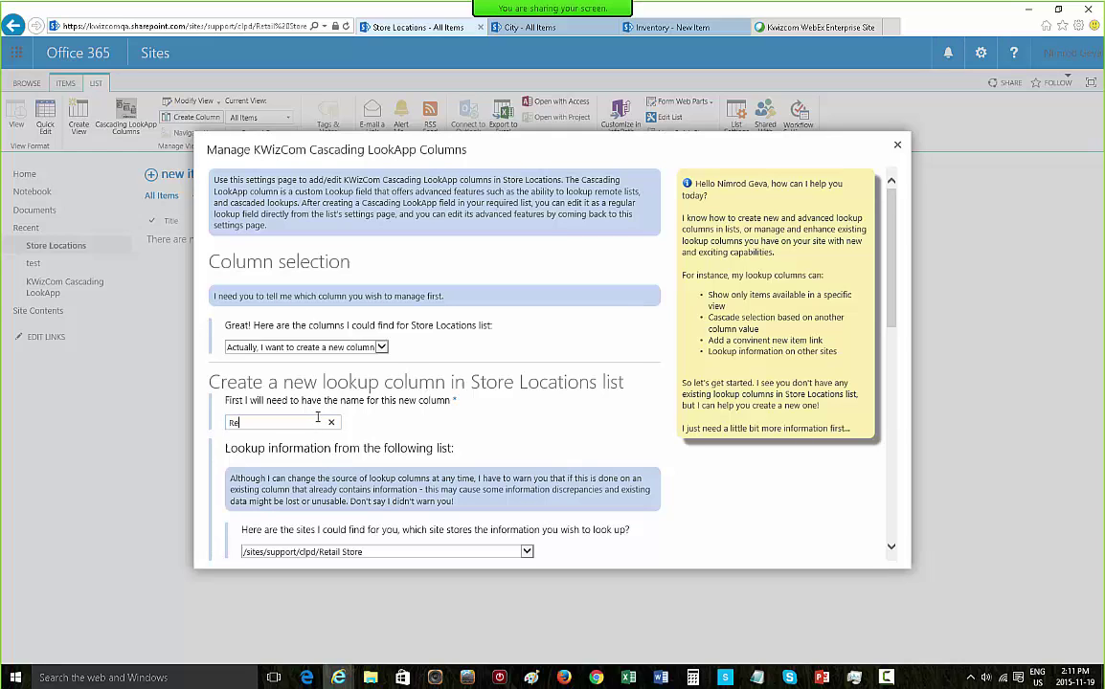
type("gion")
Source it from Region Name in the Regions list on /sites/support/clpd and create the column.
scroll(438, 373, "down", 2)
left_click(439, 374)
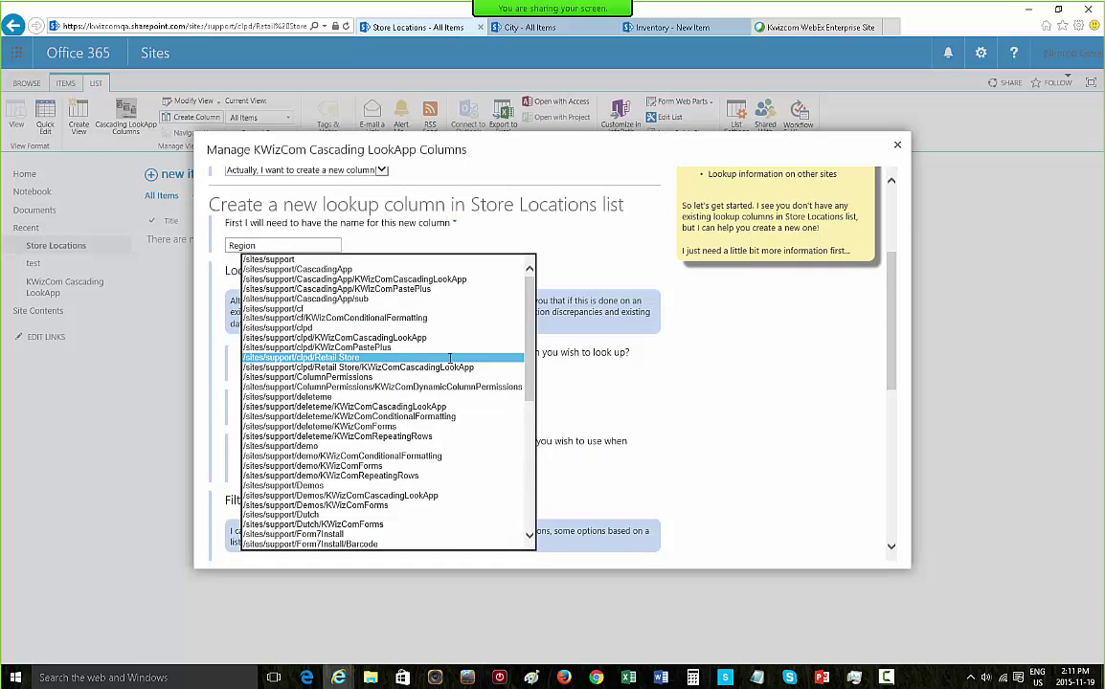
left_click(455, 328)
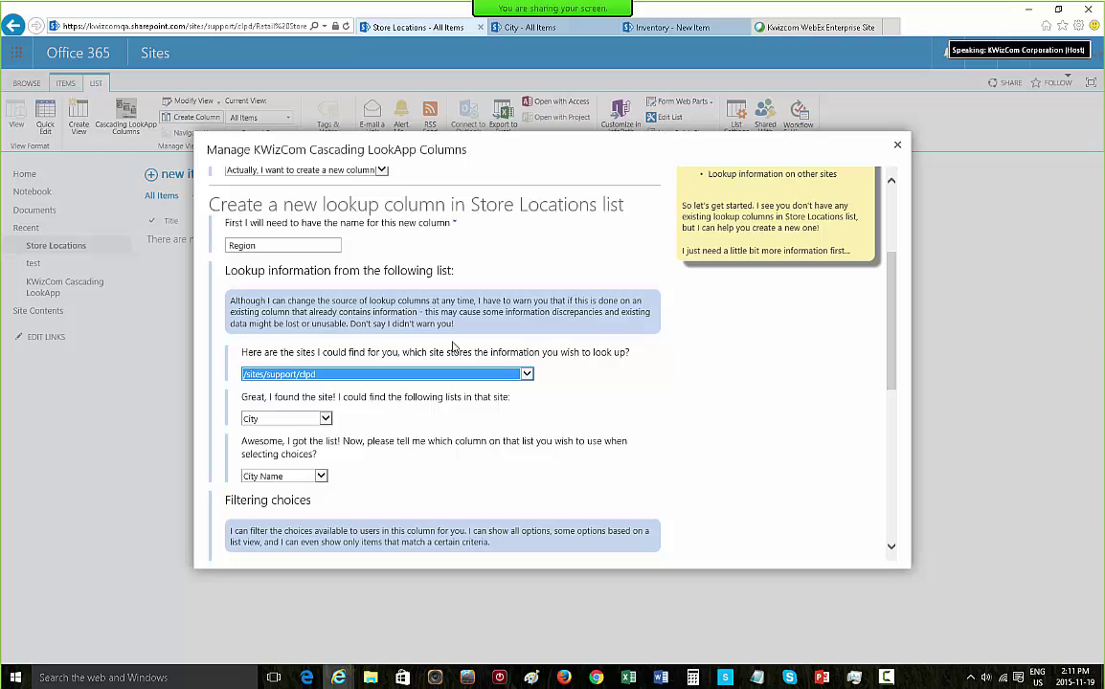
left_click(301, 419)
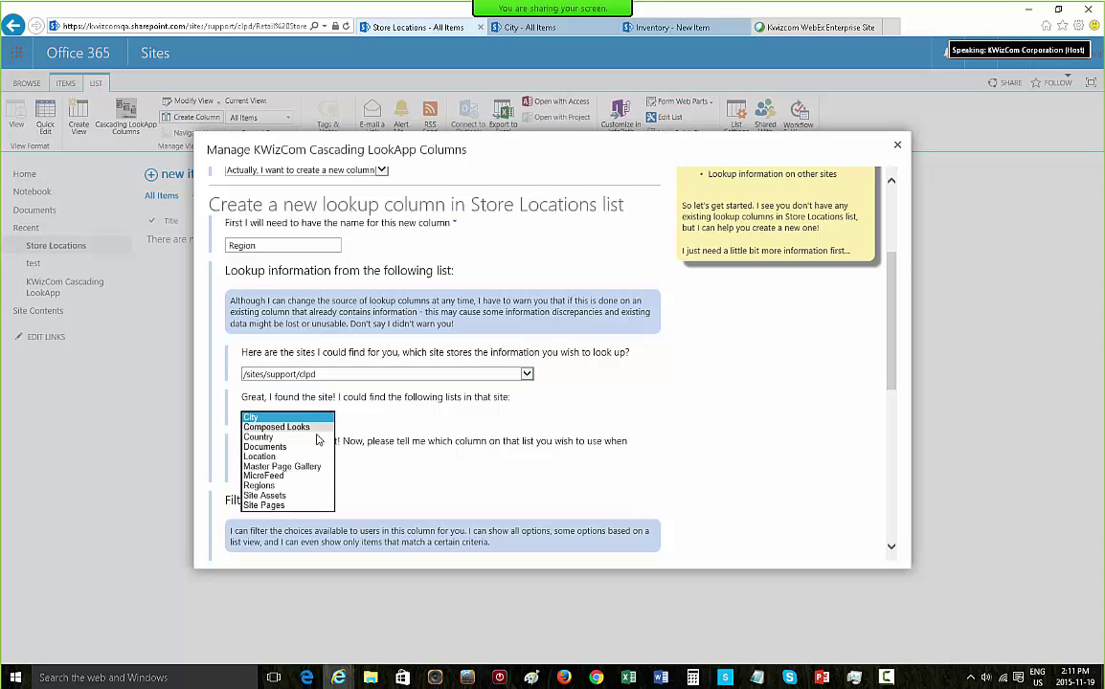
left_click(297, 486)
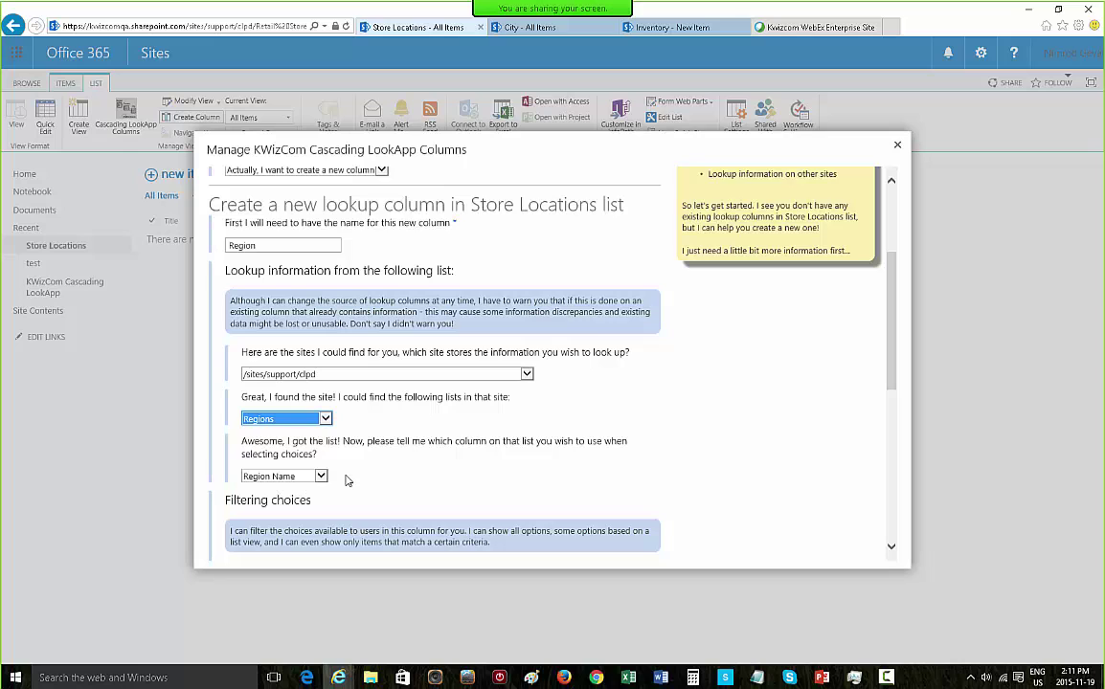
scroll(347, 479, "down", 3)
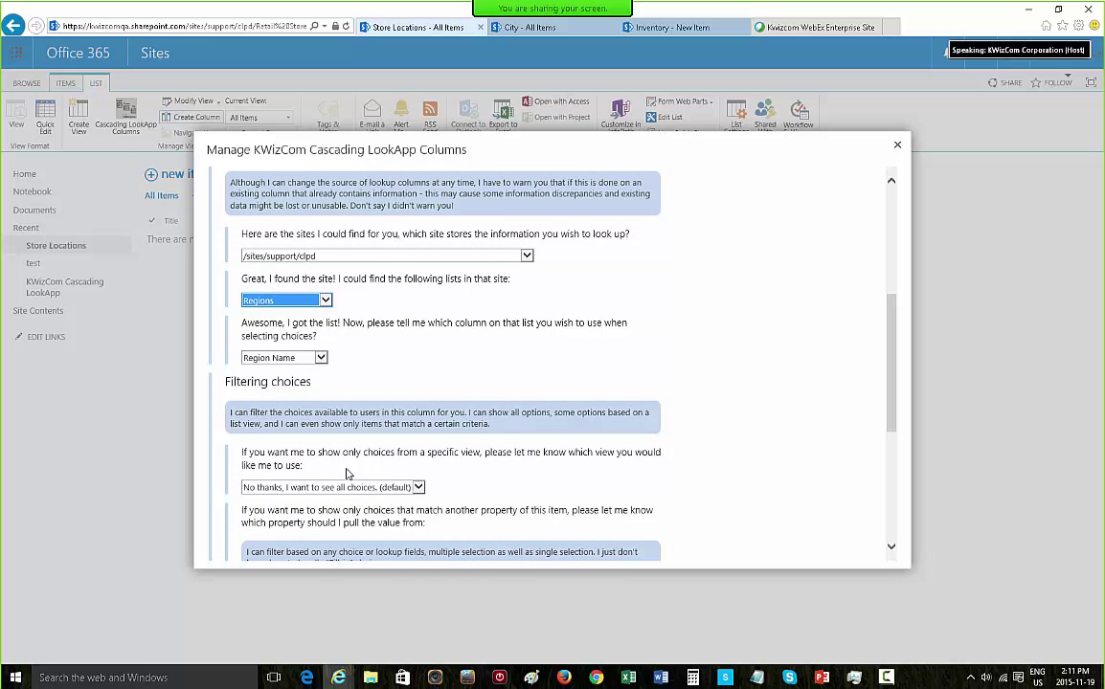
scroll(330, 472, "down", 3)
scroll(328, 472, "down", 1)
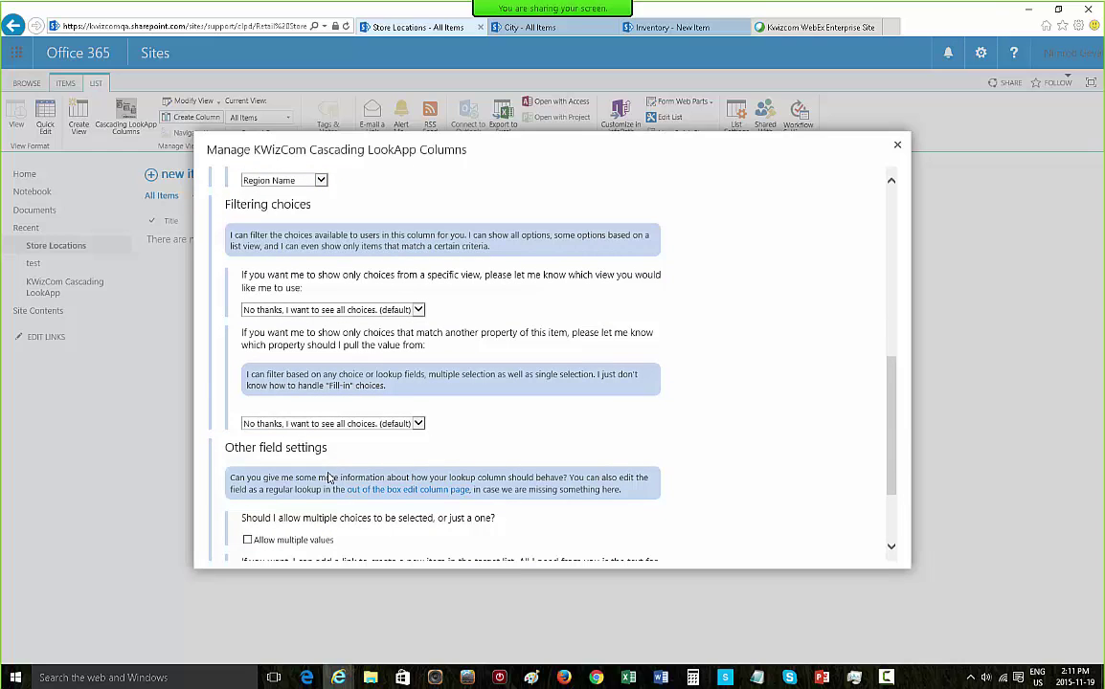
scroll(297, 431, "down", 3)
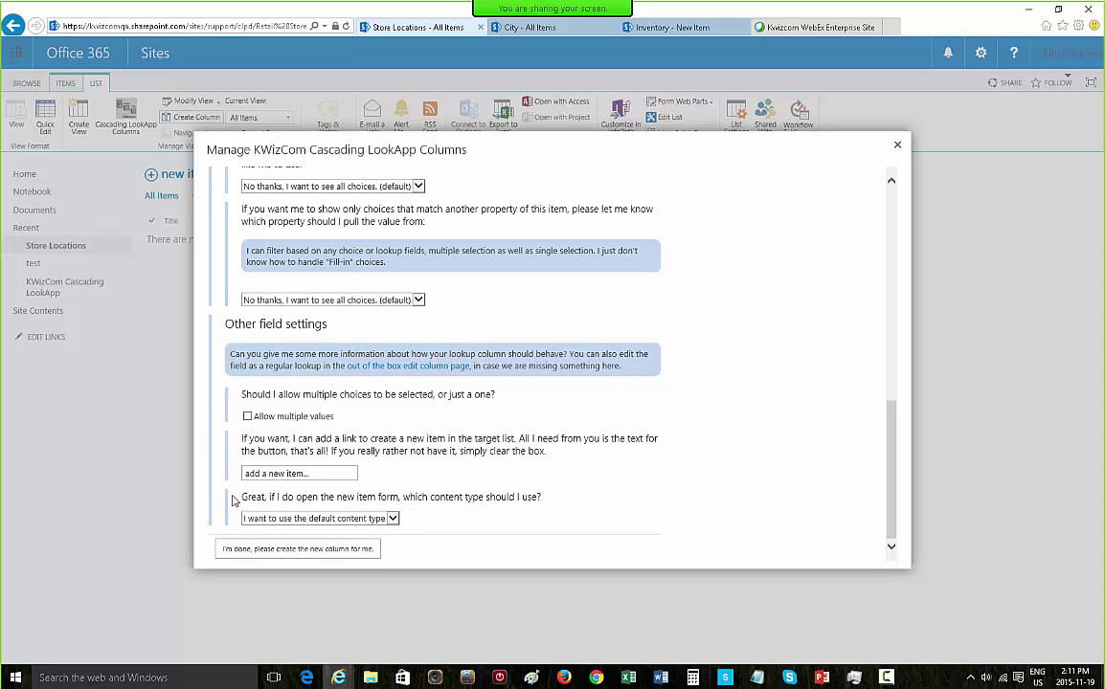
left_click(272, 553)
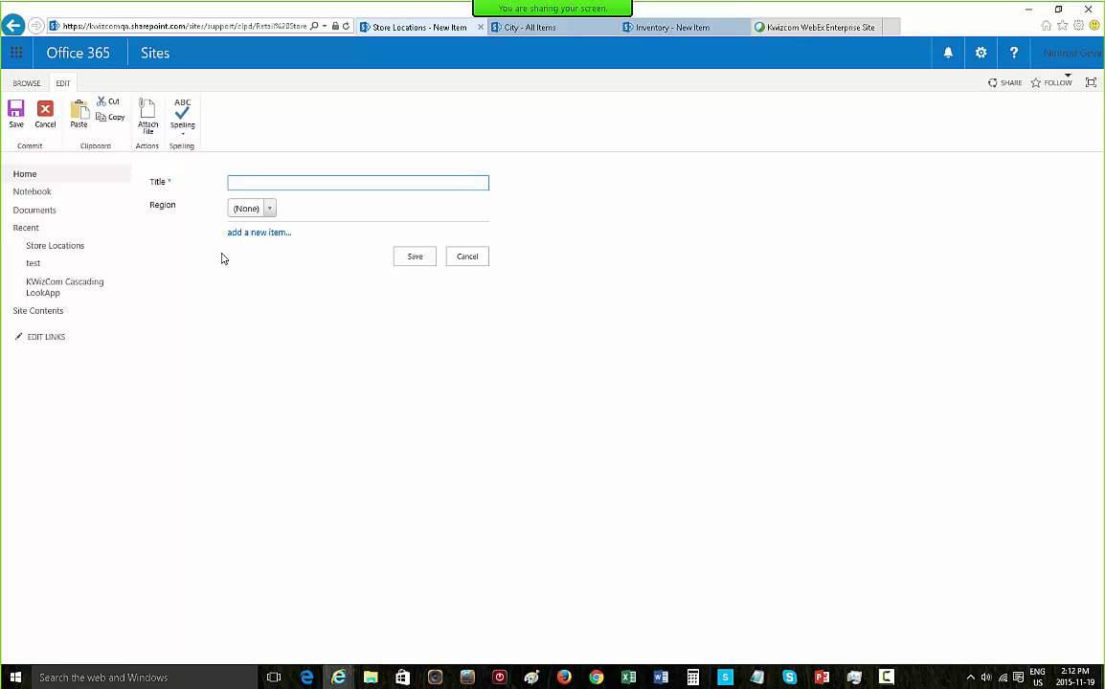
Check the Region dropdown's choices, filtering by 'as', and open then close the add-new-region form.
left_click(271, 210)
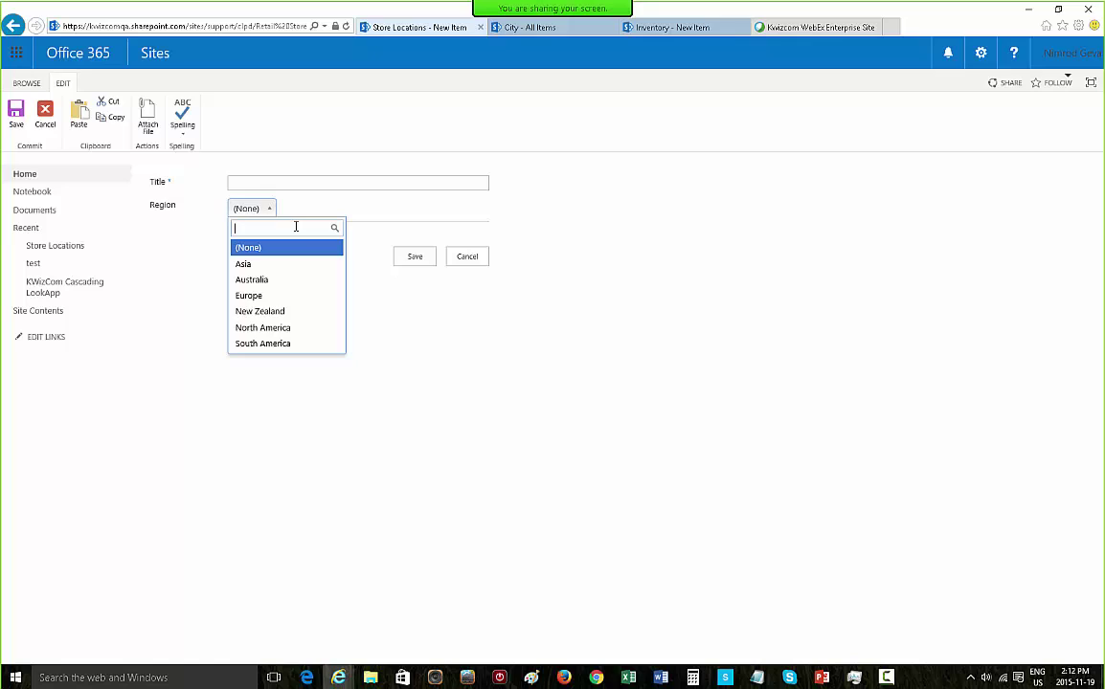
type("as")
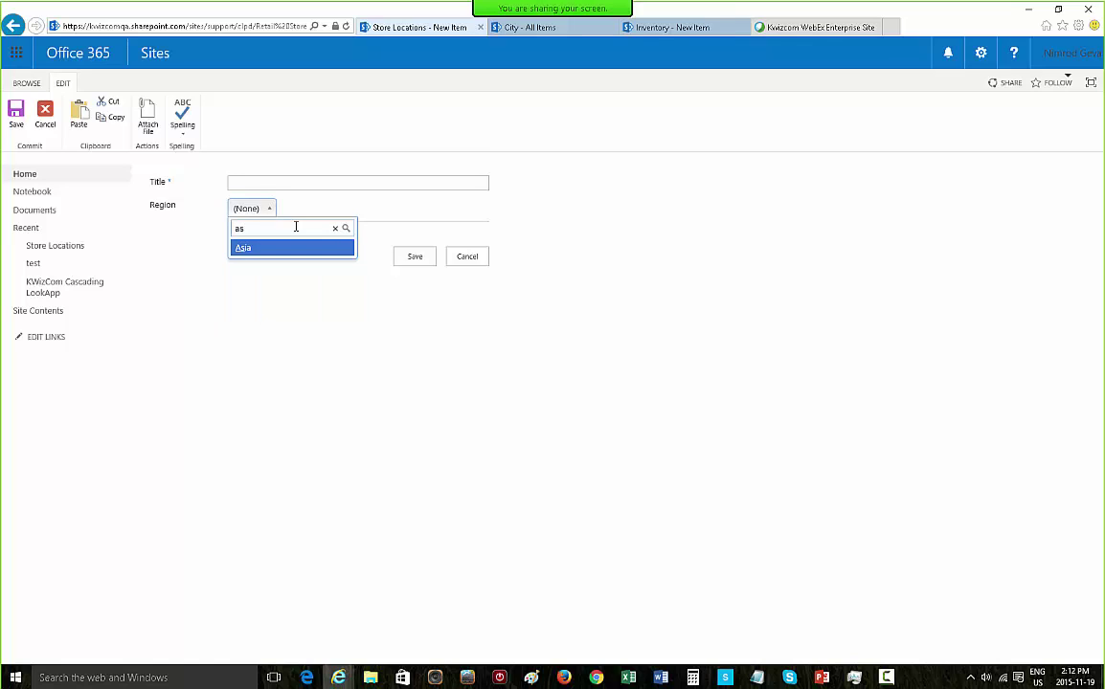
key("BackSpace")
key("BackSpace")
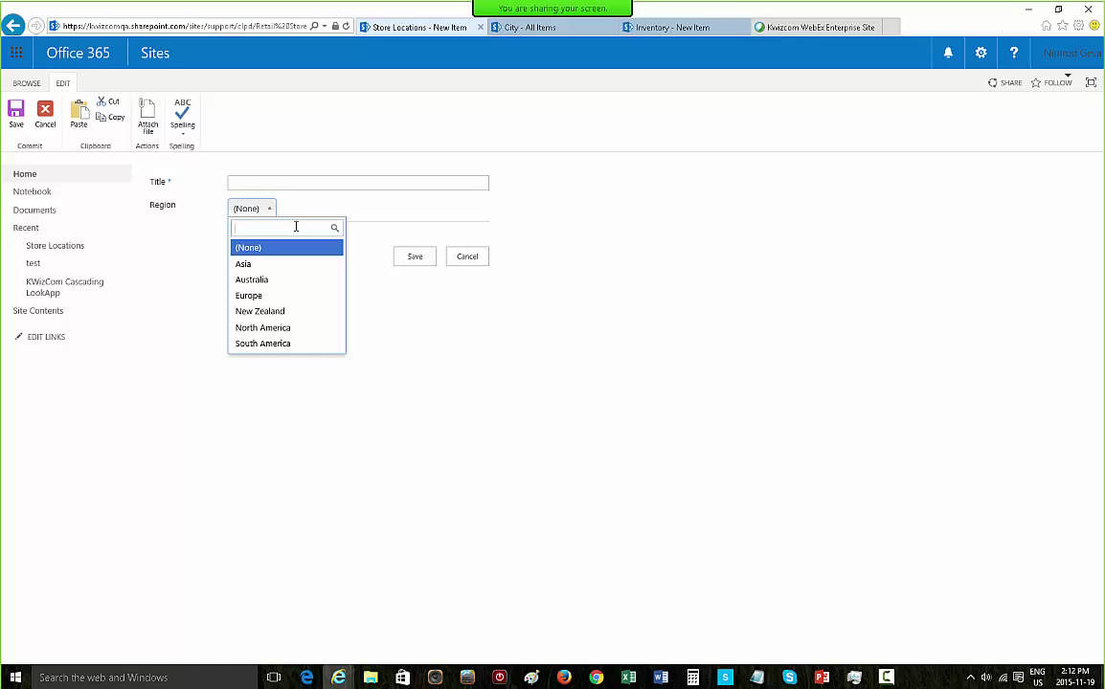
left_click(170, 259)
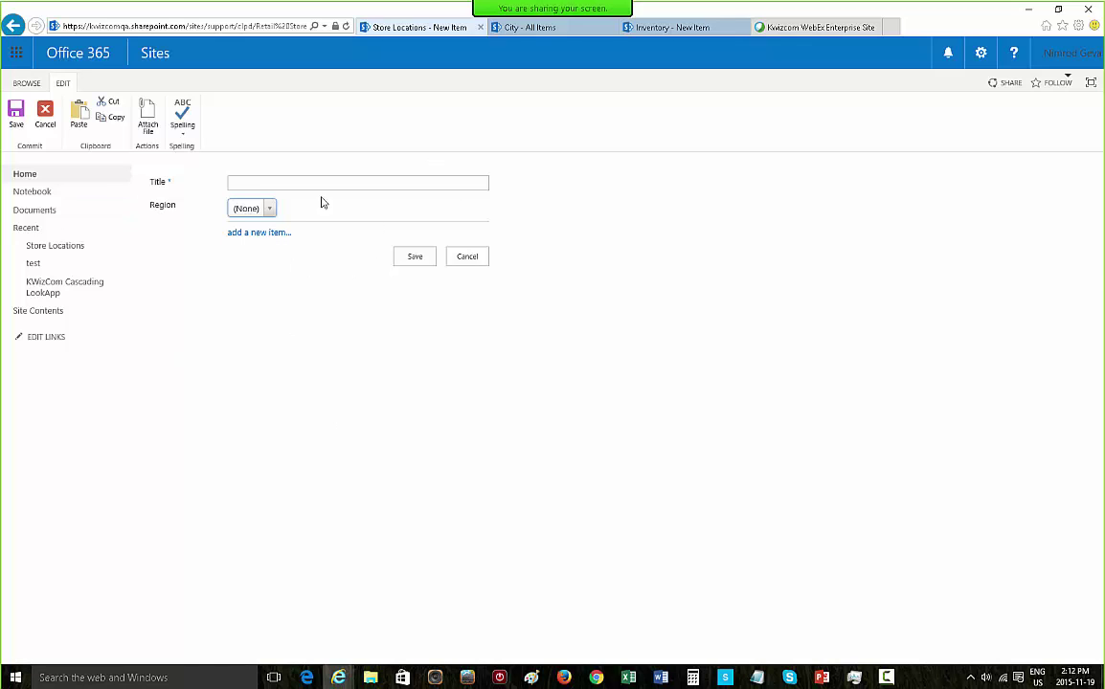
left_click(252, 234)
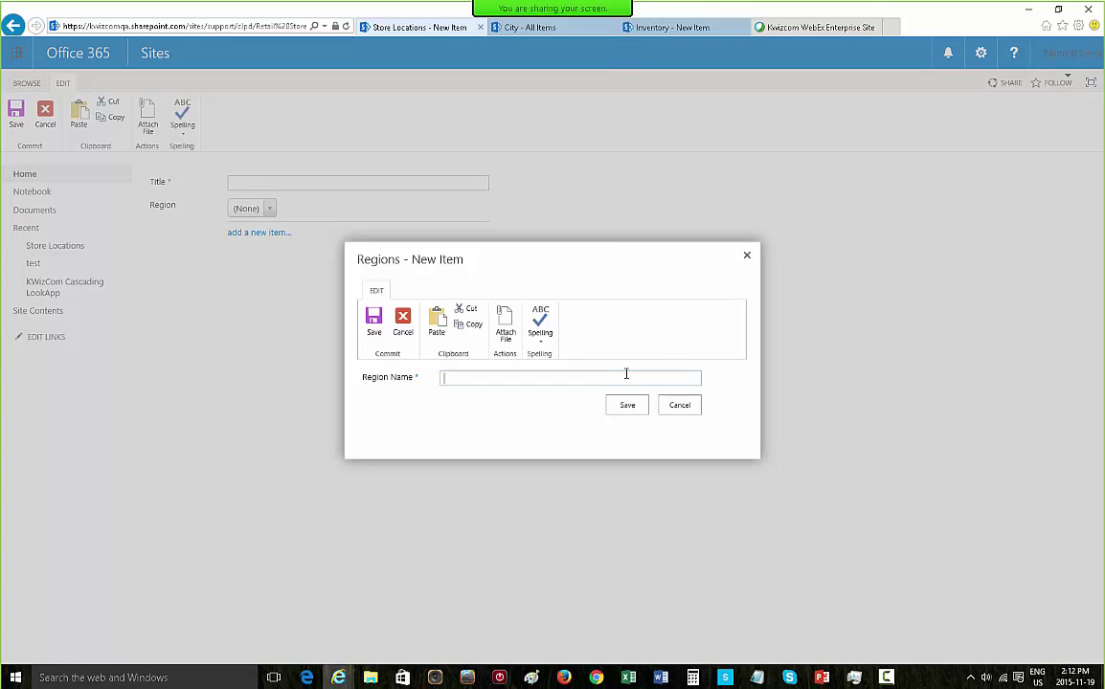
left_click(747, 255)
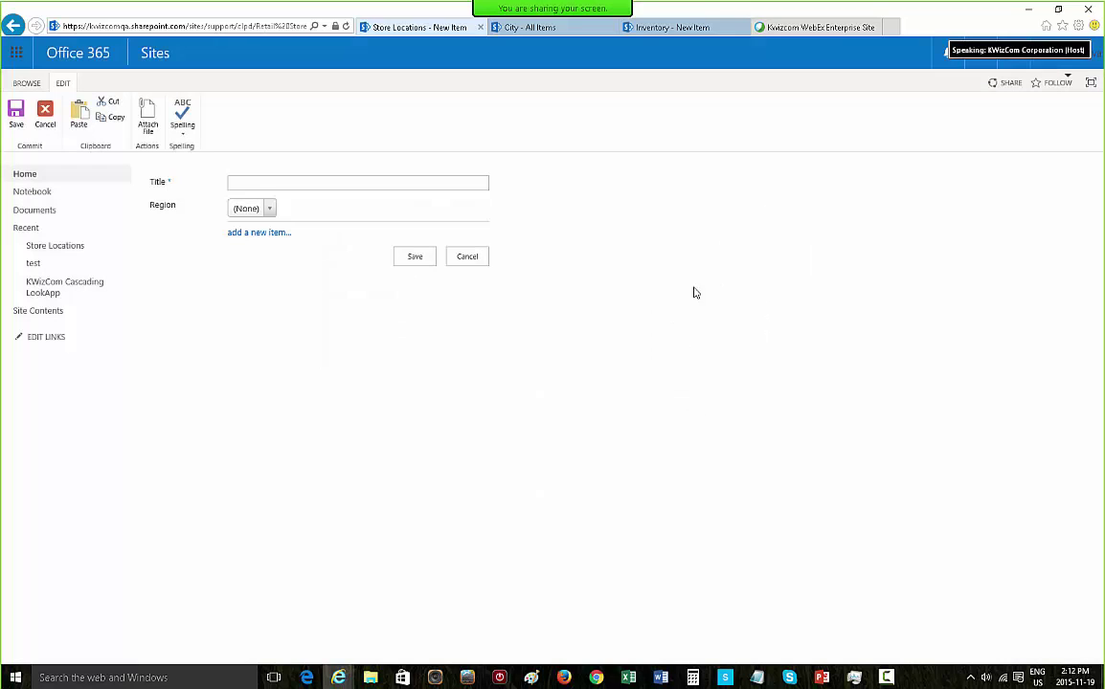
Cancel the new item and start a new cascading lookup column named 'Country'.
left_click(467, 257)
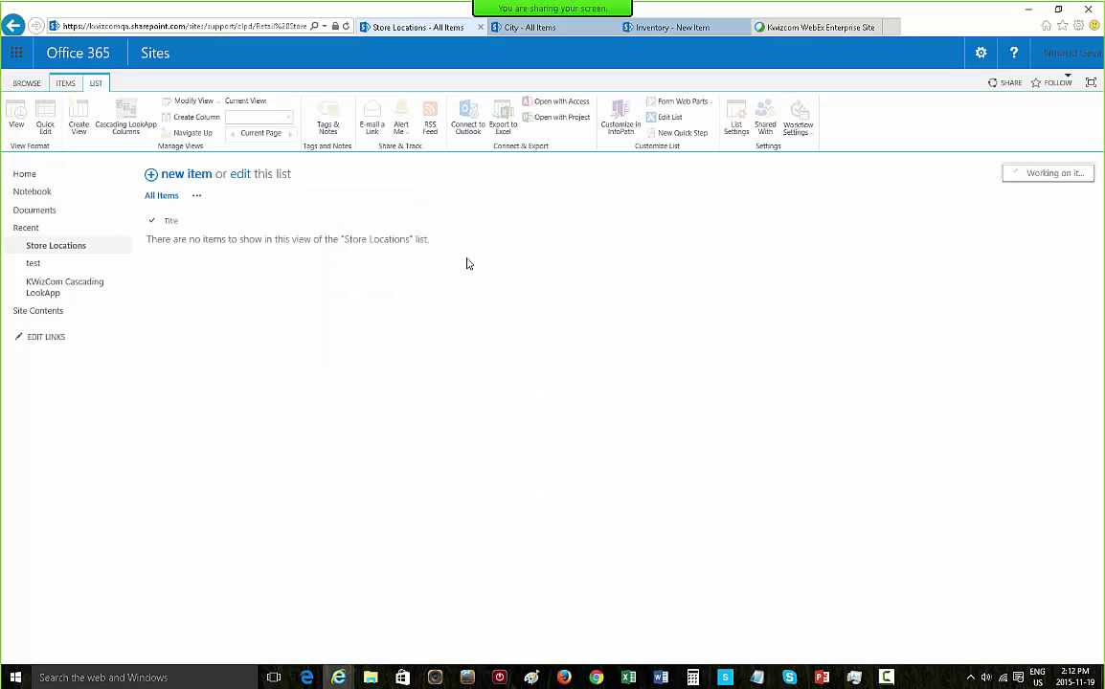
left_click(125, 123)
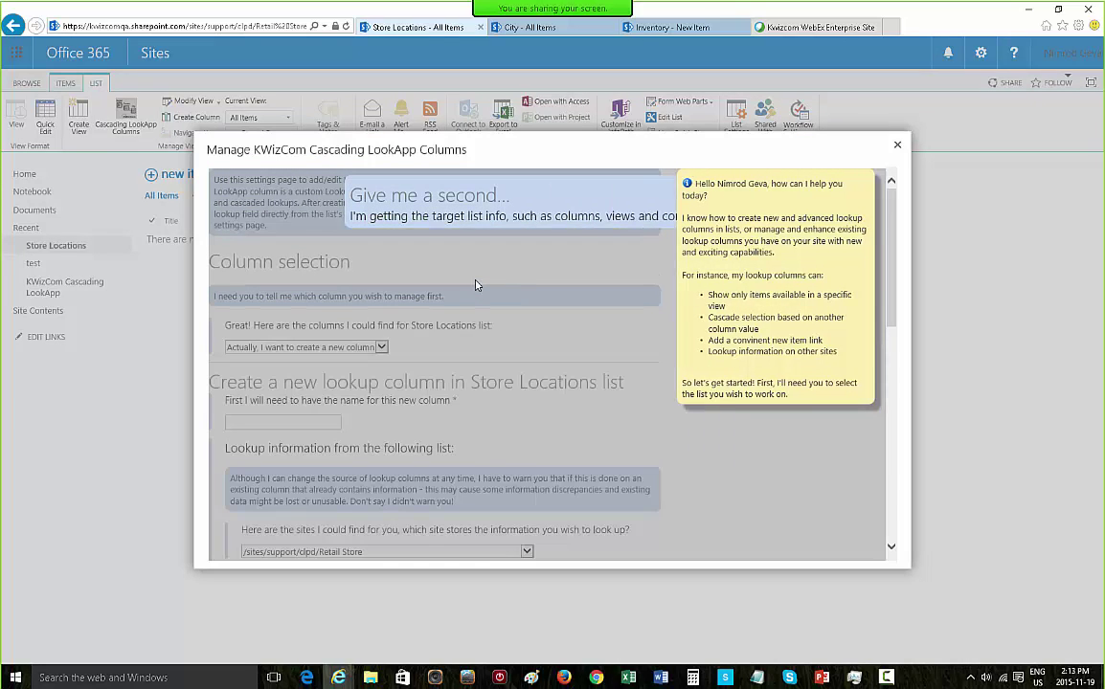
left_click(382, 348)
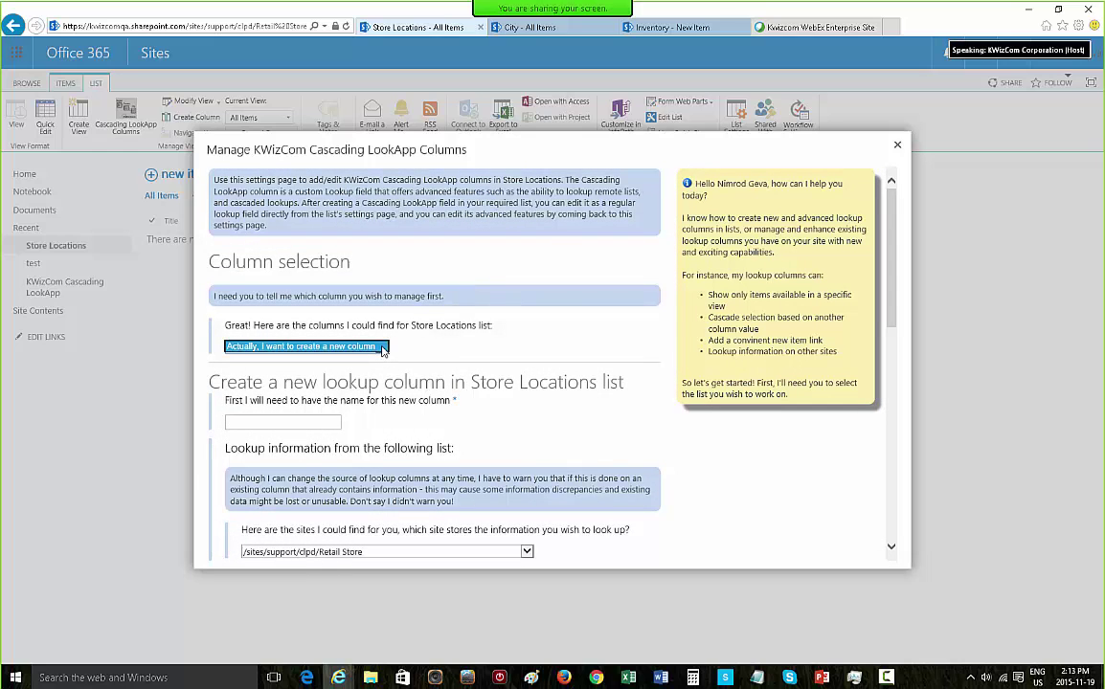
left_click(300, 421)
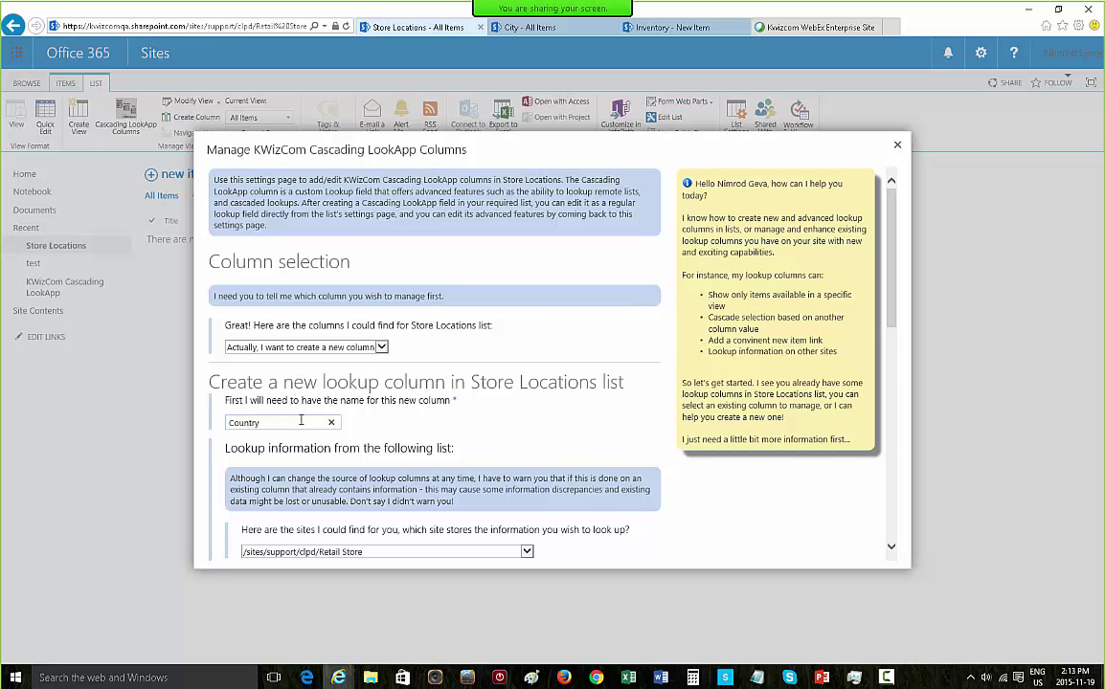
Source it from Country Name in the Country list on /sites/support/clpd.
scroll(292, 365, "down", 3)
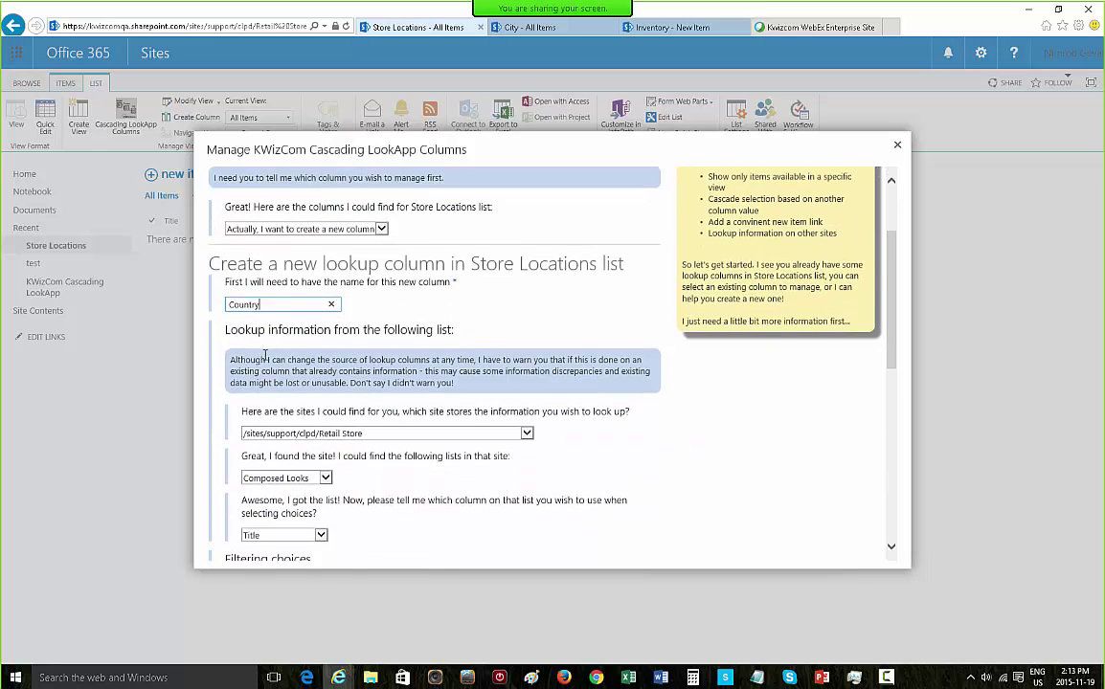
left_click(381, 375)
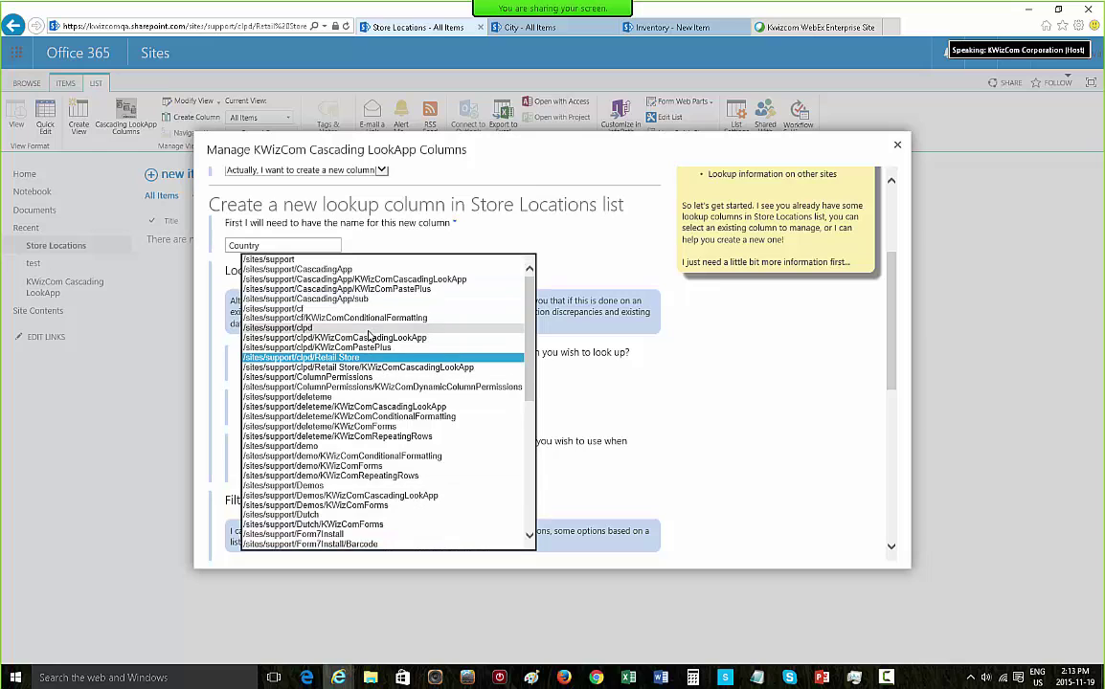
left_click(368, 328)
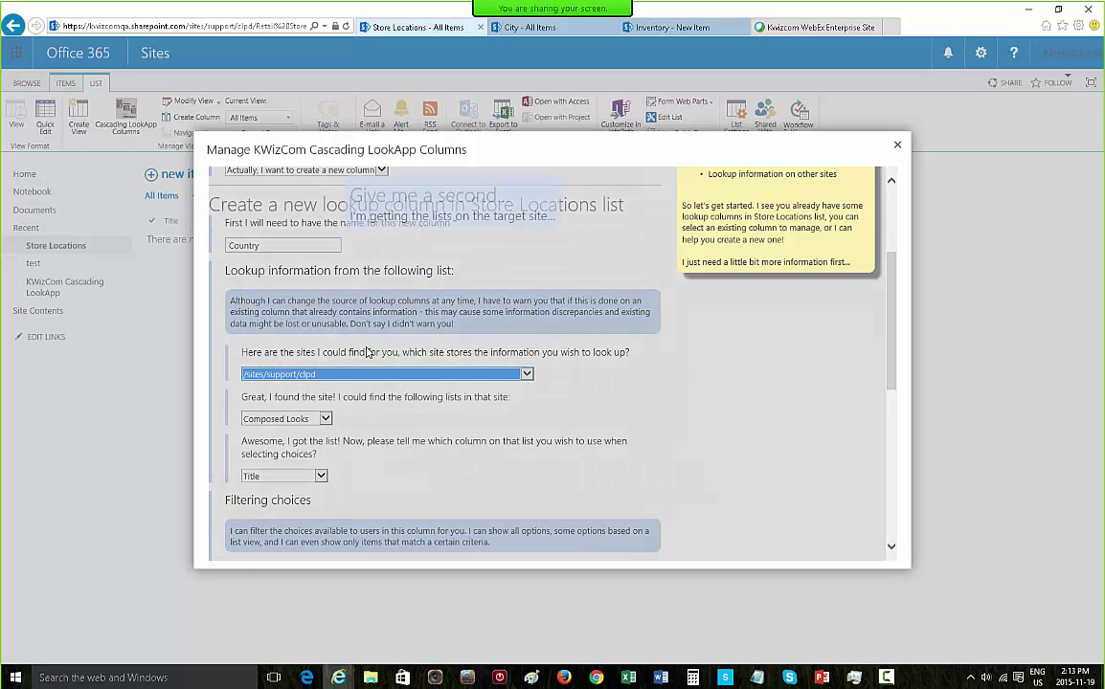
scroll(350, 398, "down", 1)
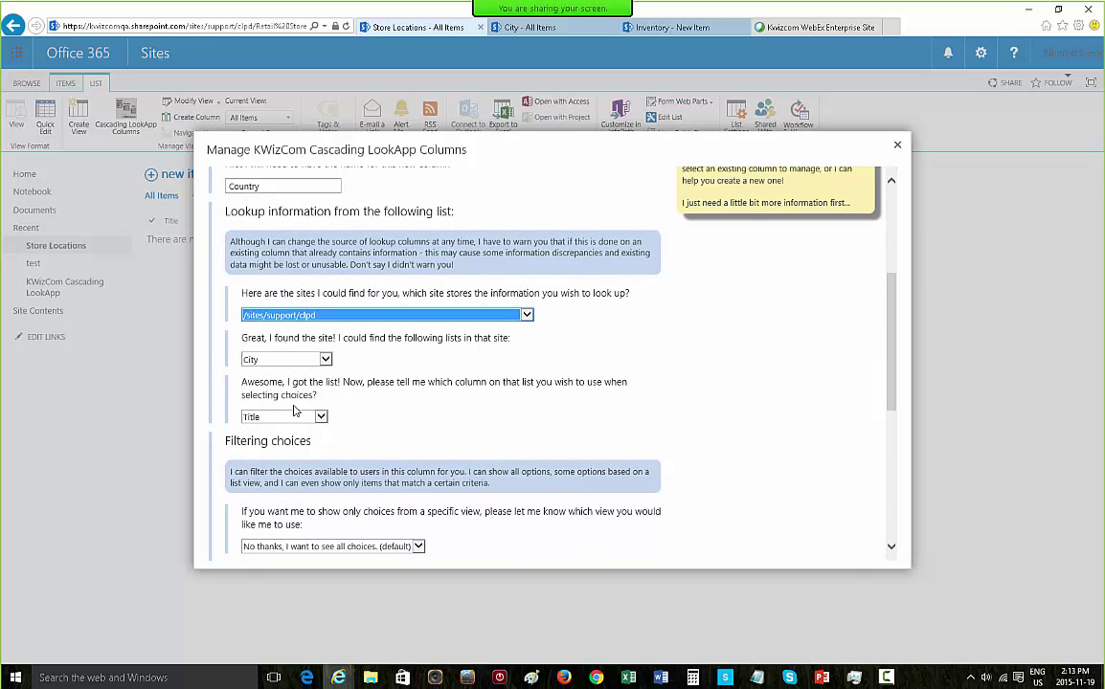
left_click(318, 416)
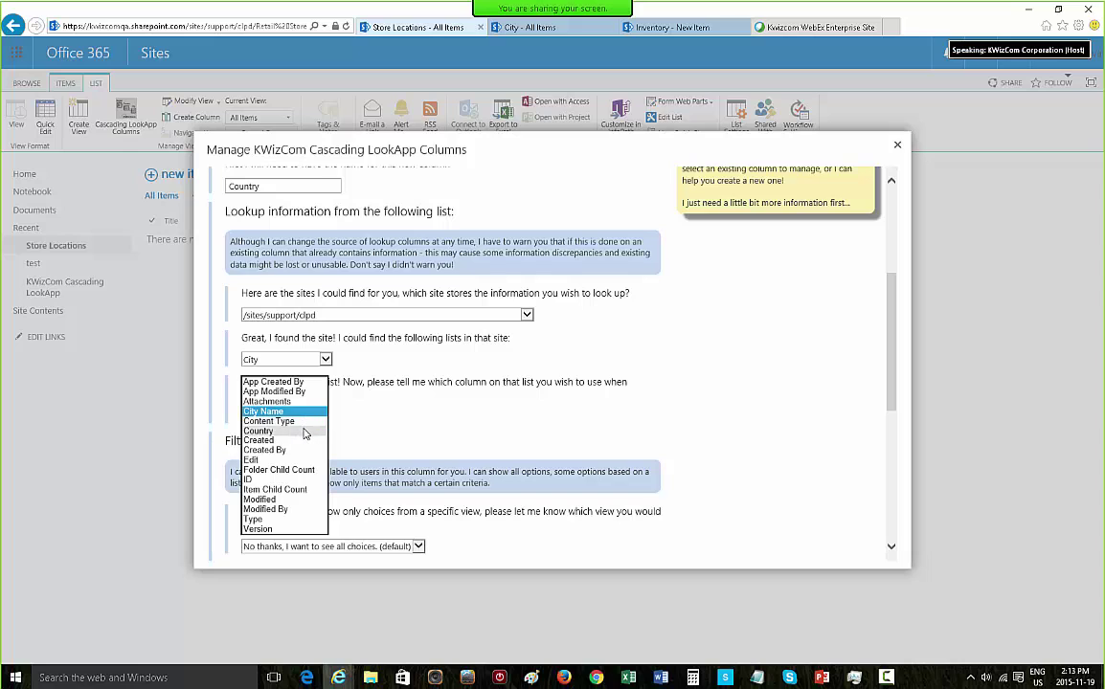
left_click(304, 434)
left_click(286, 359)
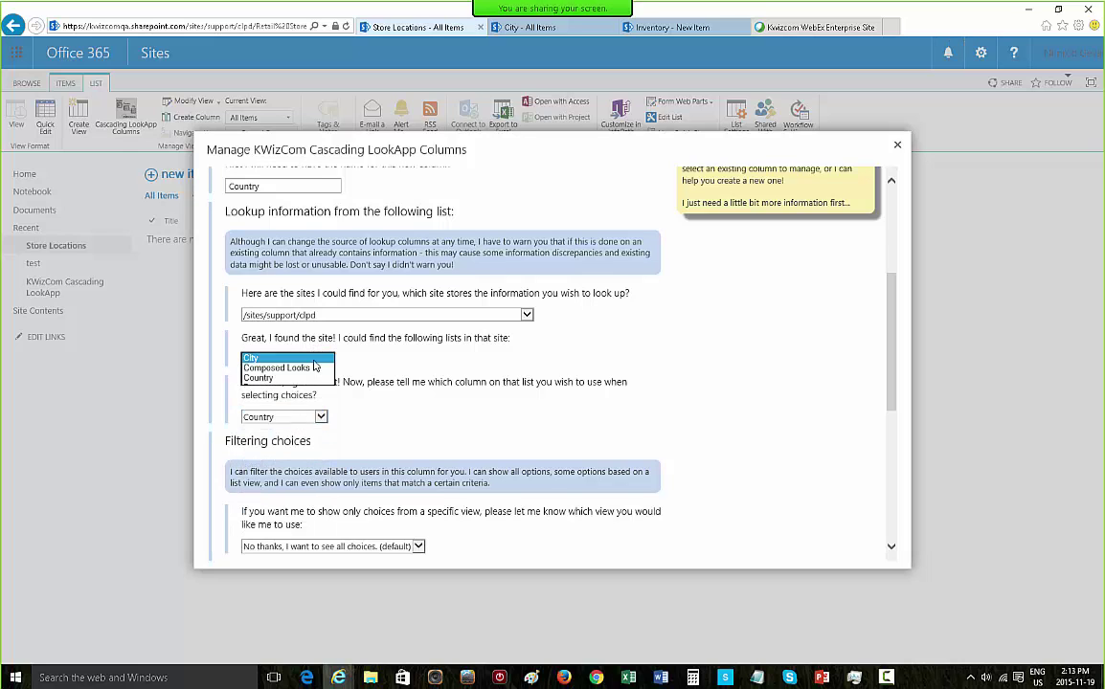
left_click(278, 378)
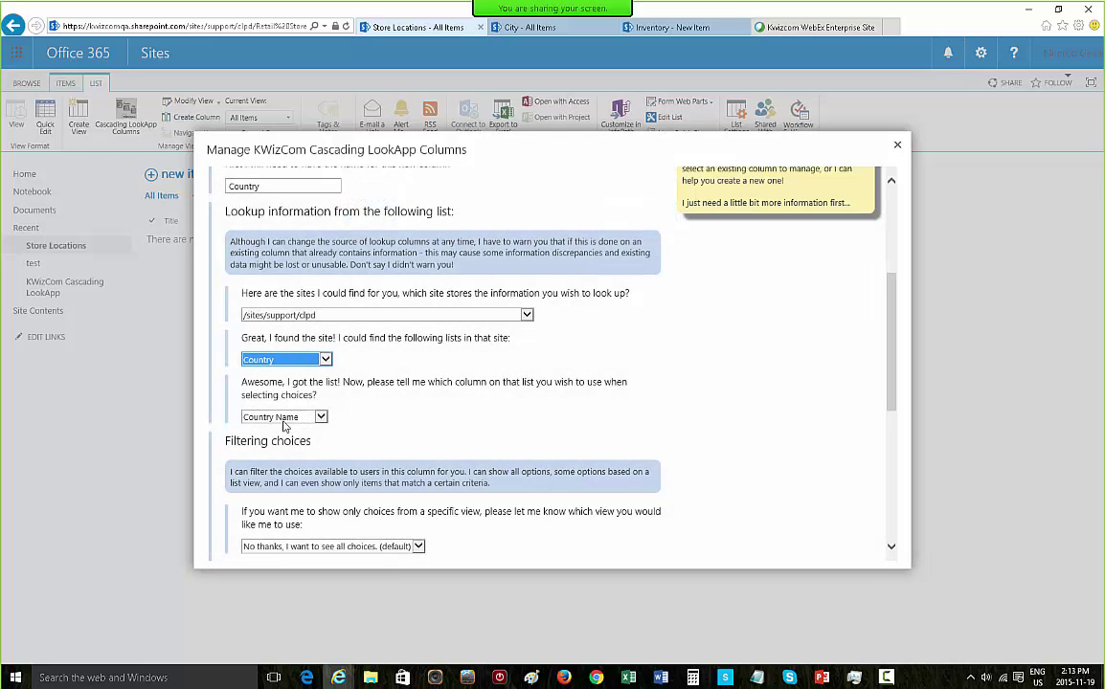
Filter Country choices by the item's Region matched against the Regions field, then create the column.
scroll(375, 411, "down", 5)
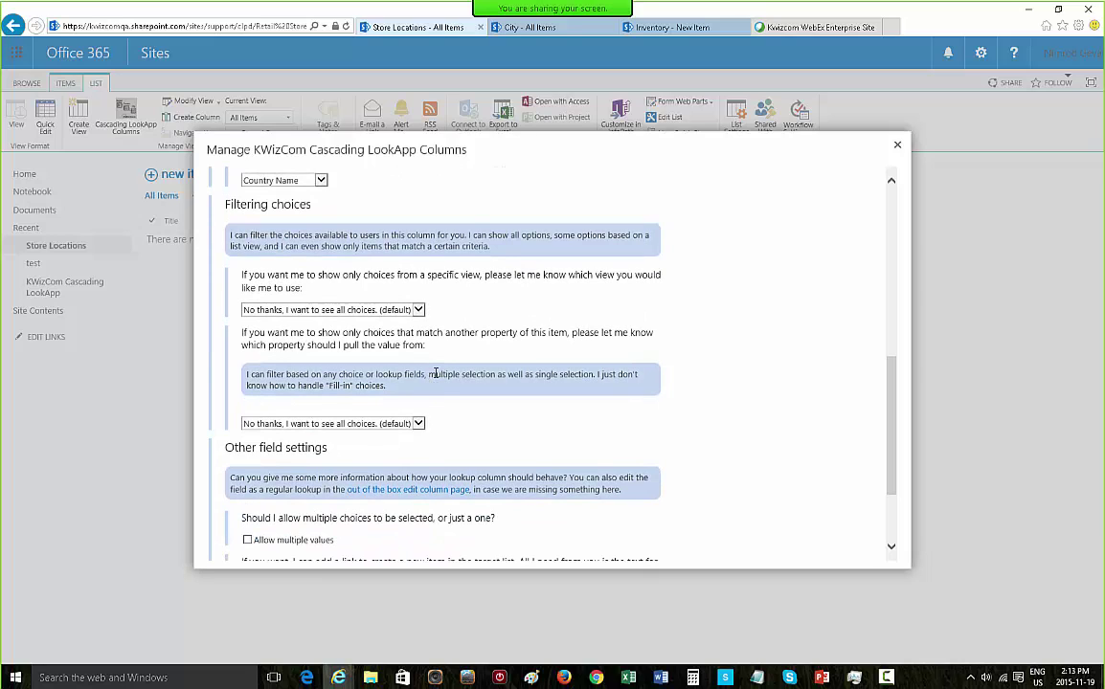
left_click(421, 423)
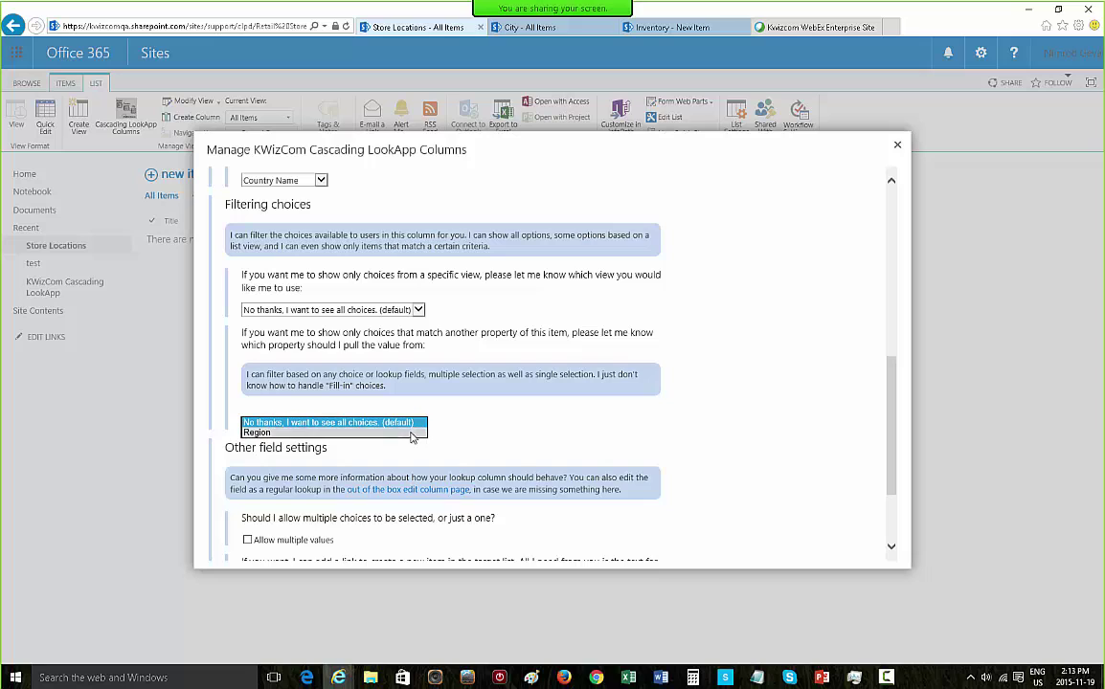
left_click(421, 432)
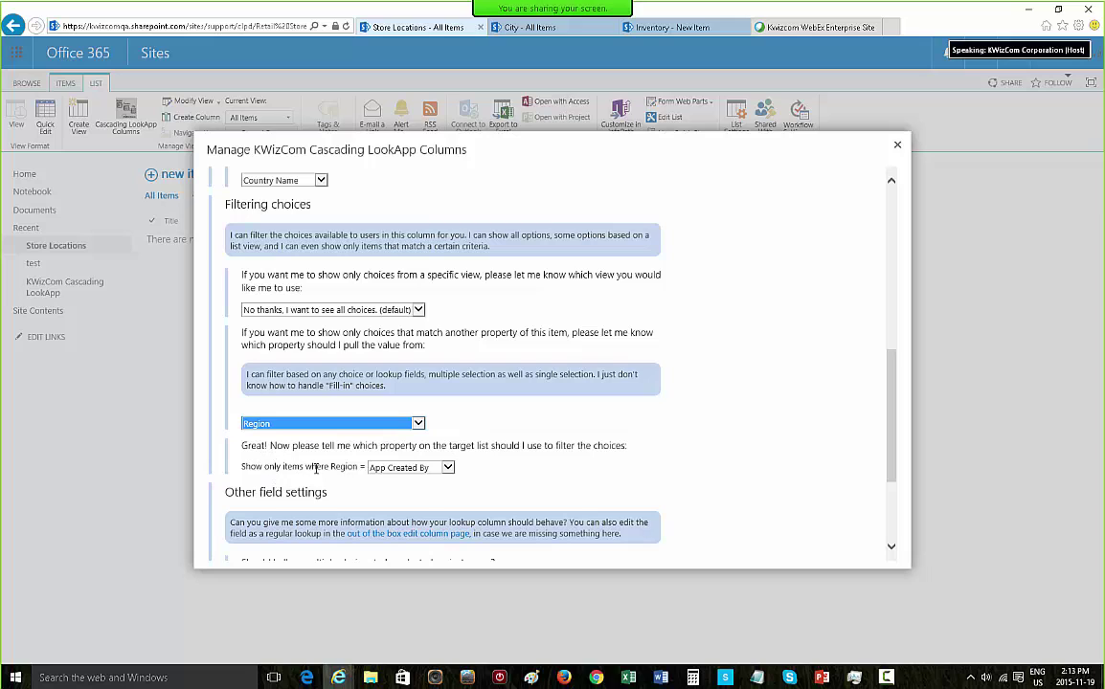
left_click(422, 471)
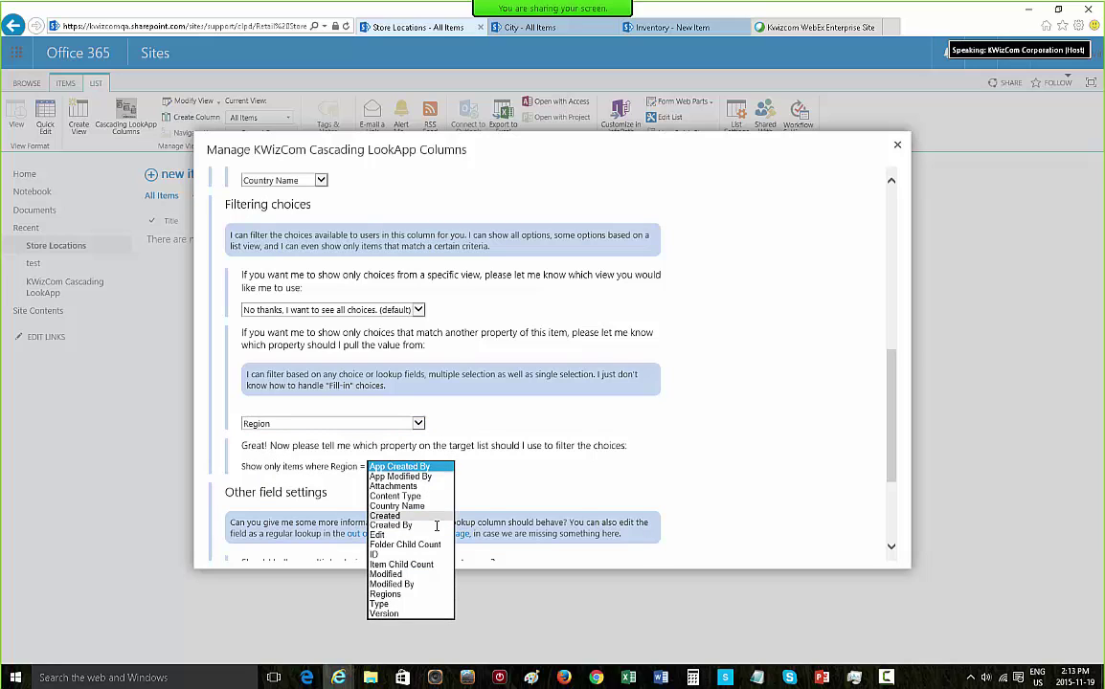
left_click(412, 594)
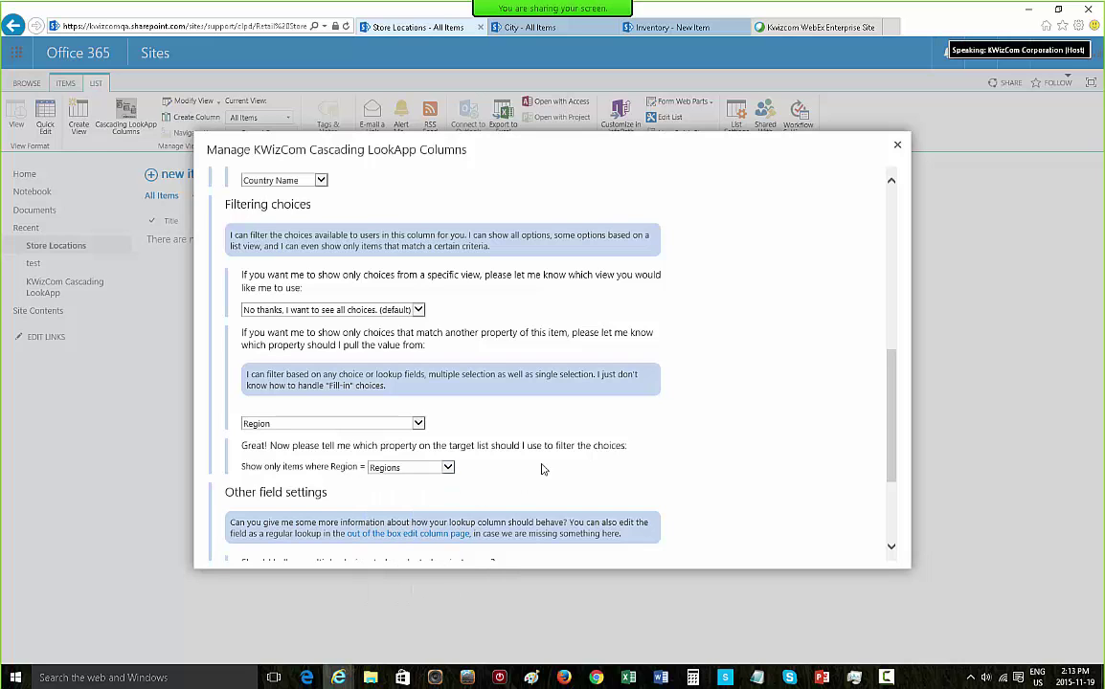
scroll(541, 469, "down", 4)
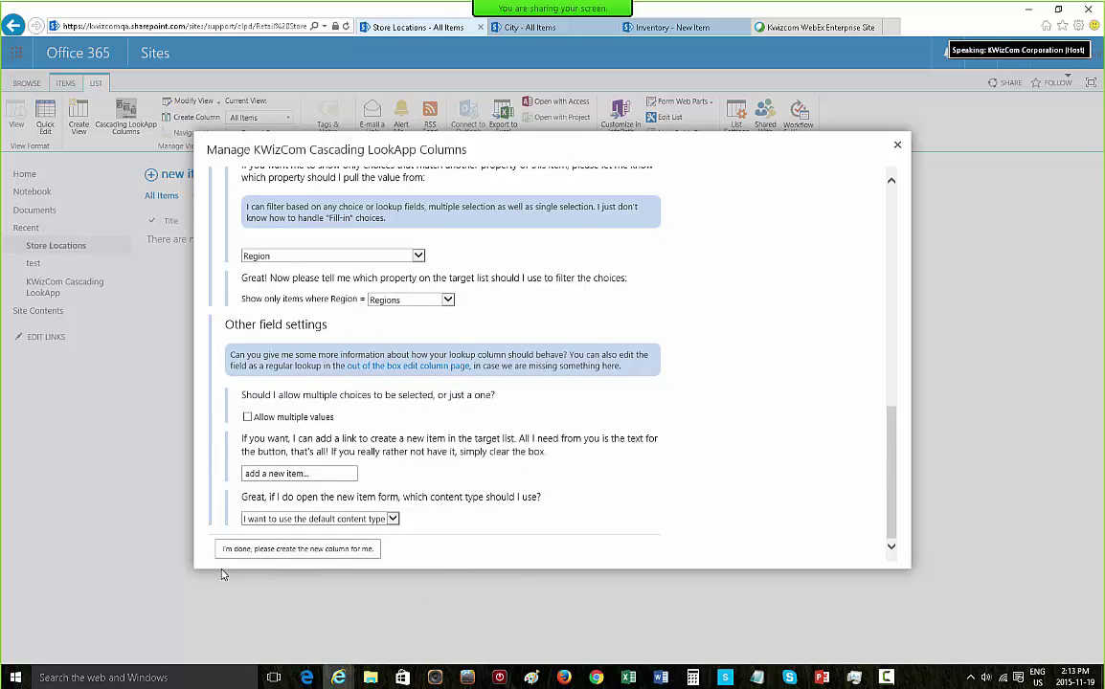
left_click(271, 551)
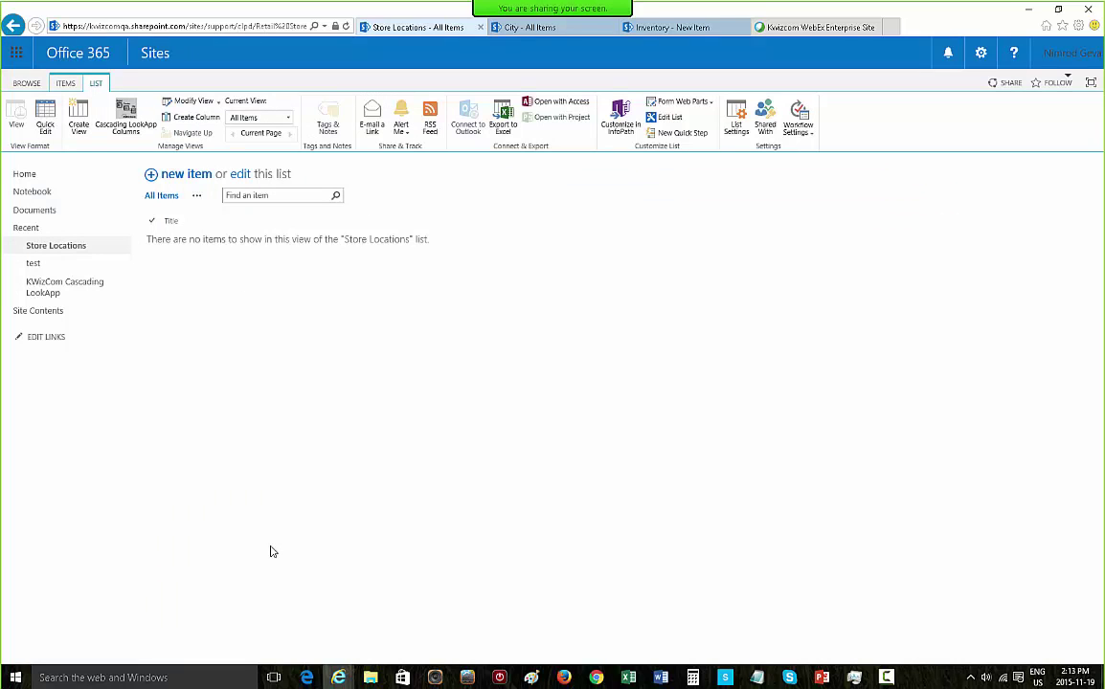
Start a new Store Locations item, set Region to North America and check its Country options.
left_click(186, 176)
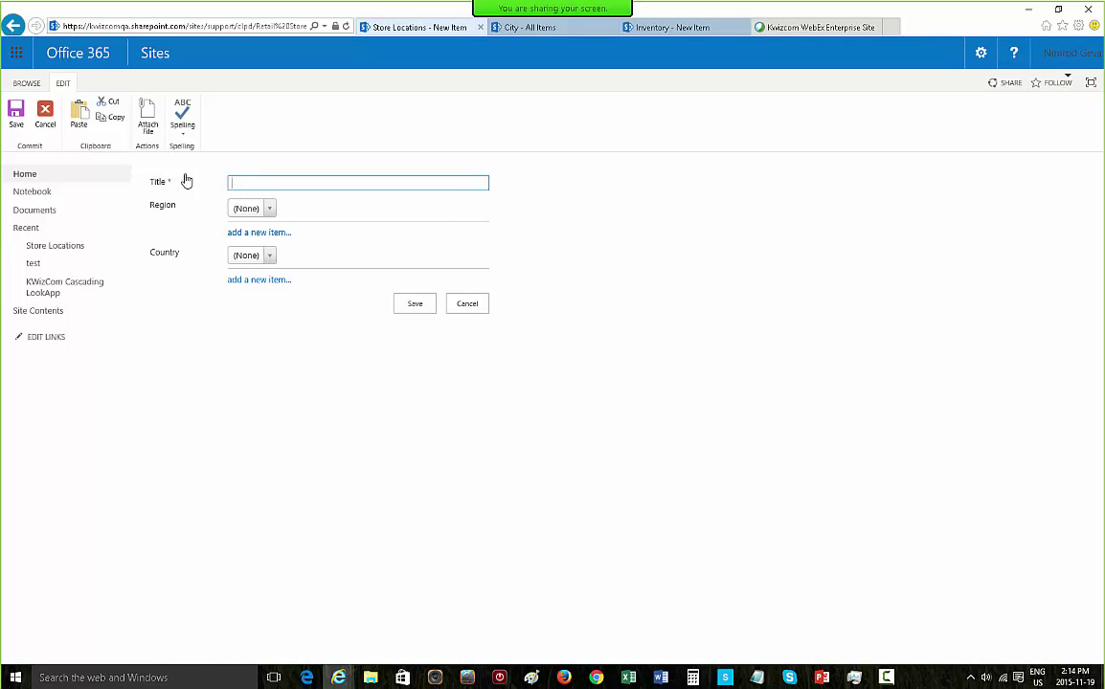
left_click(269, 210)
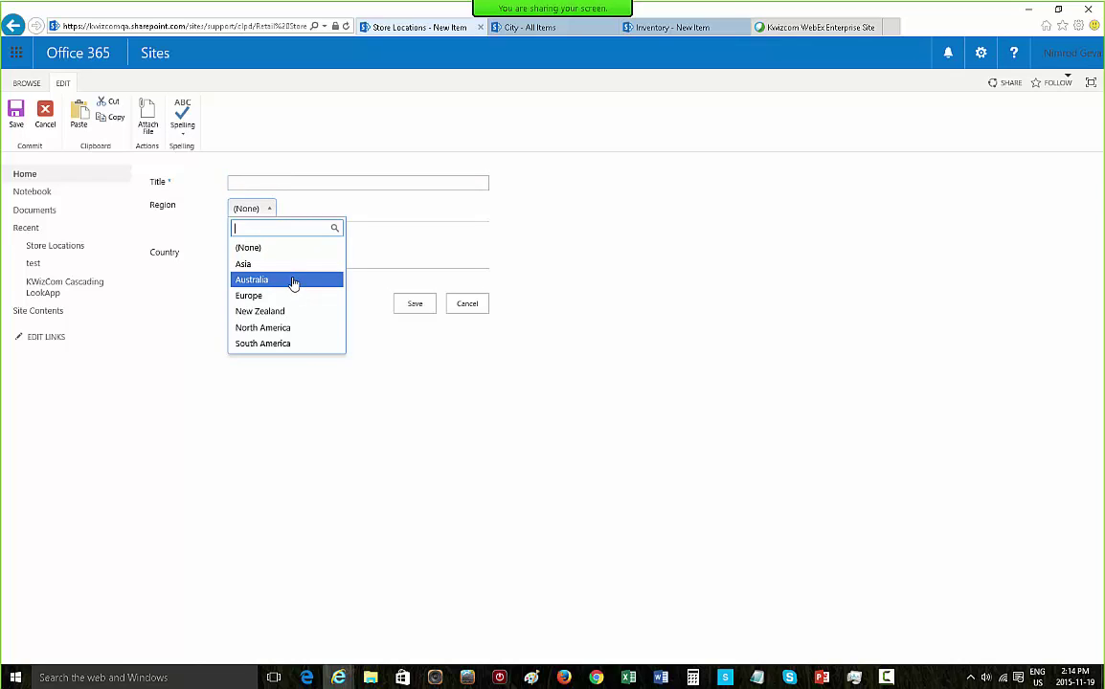
left_click(298, 330)
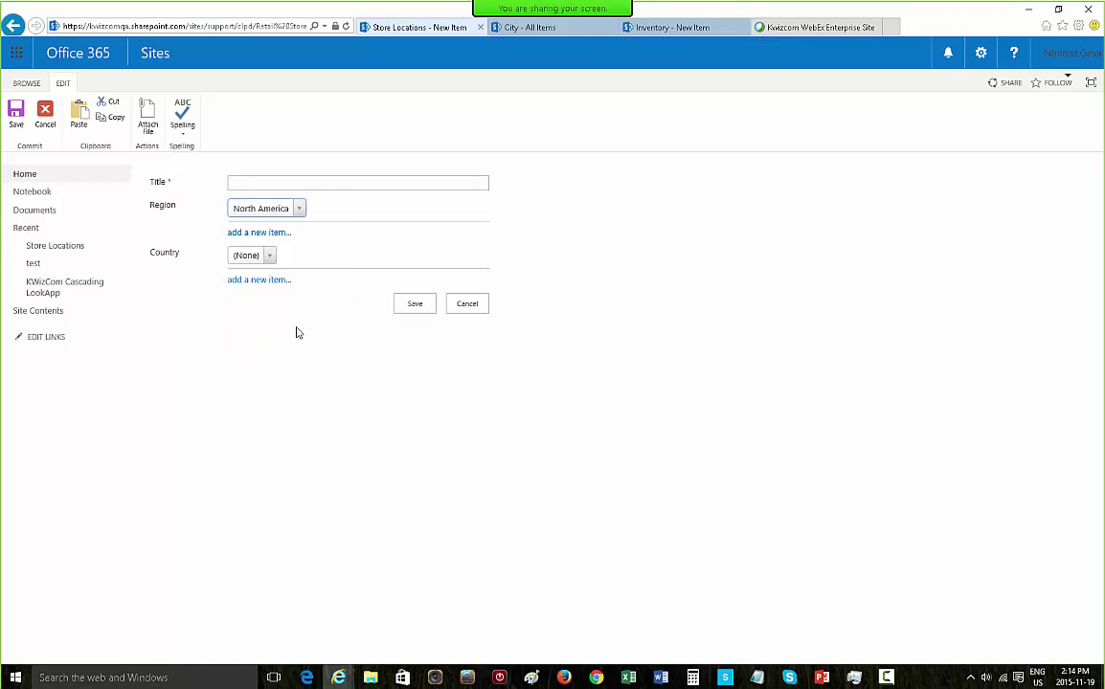
left_click(270, 257)
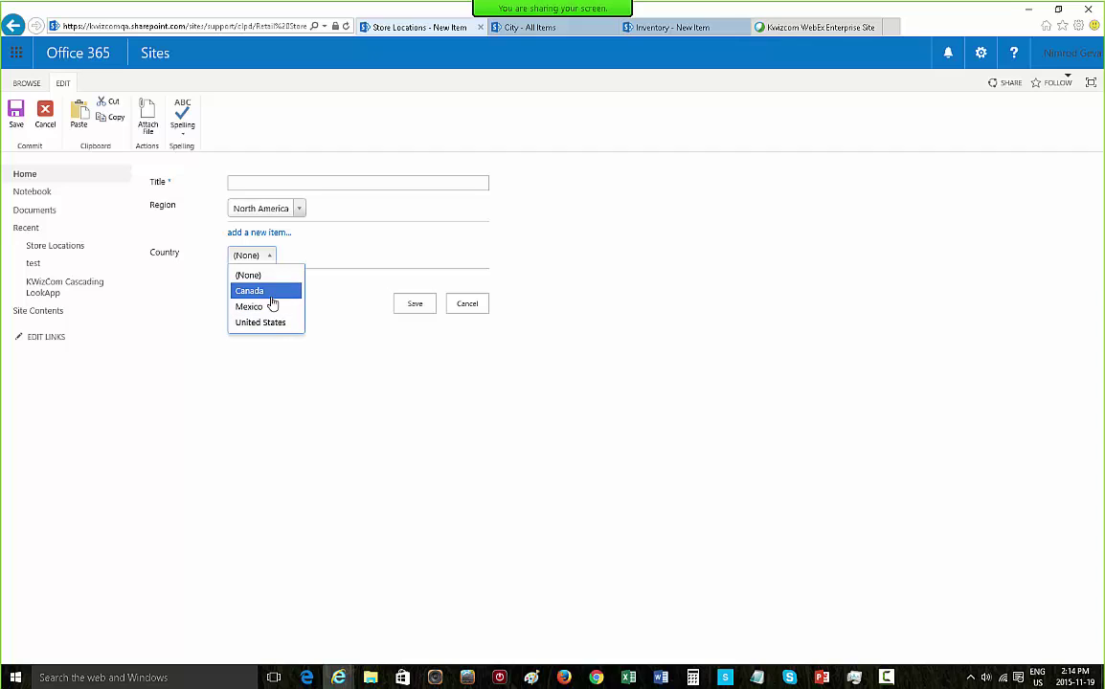
left_click(297, 209)
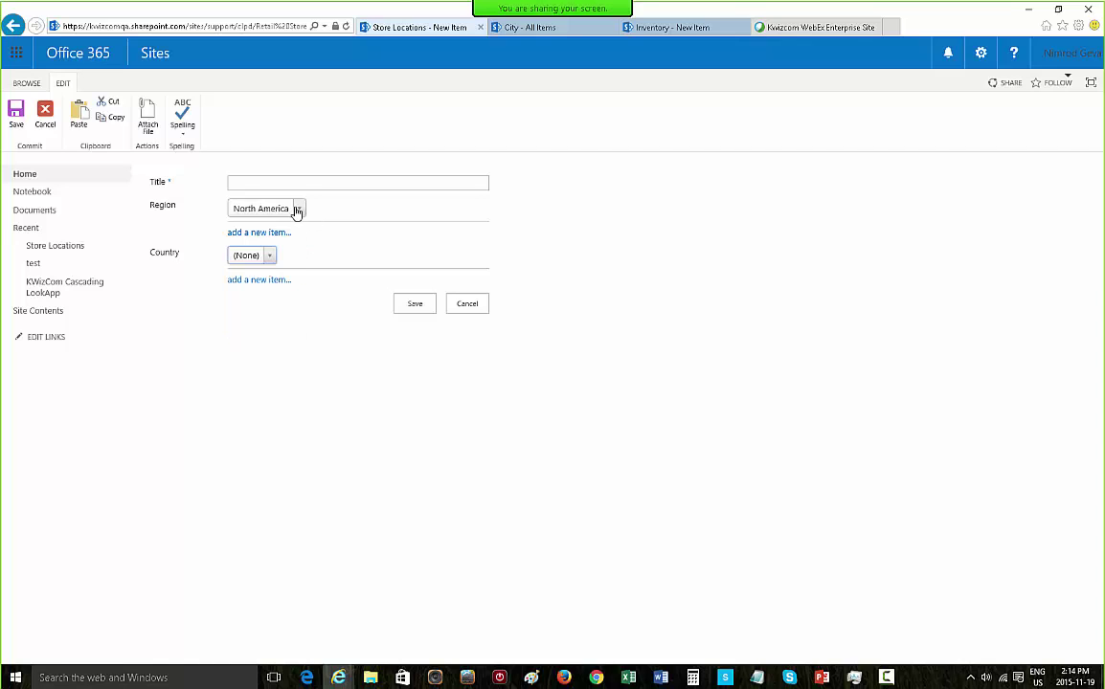
Switch Region to South America and check which countries Country now offers.
left_click(300, 211)
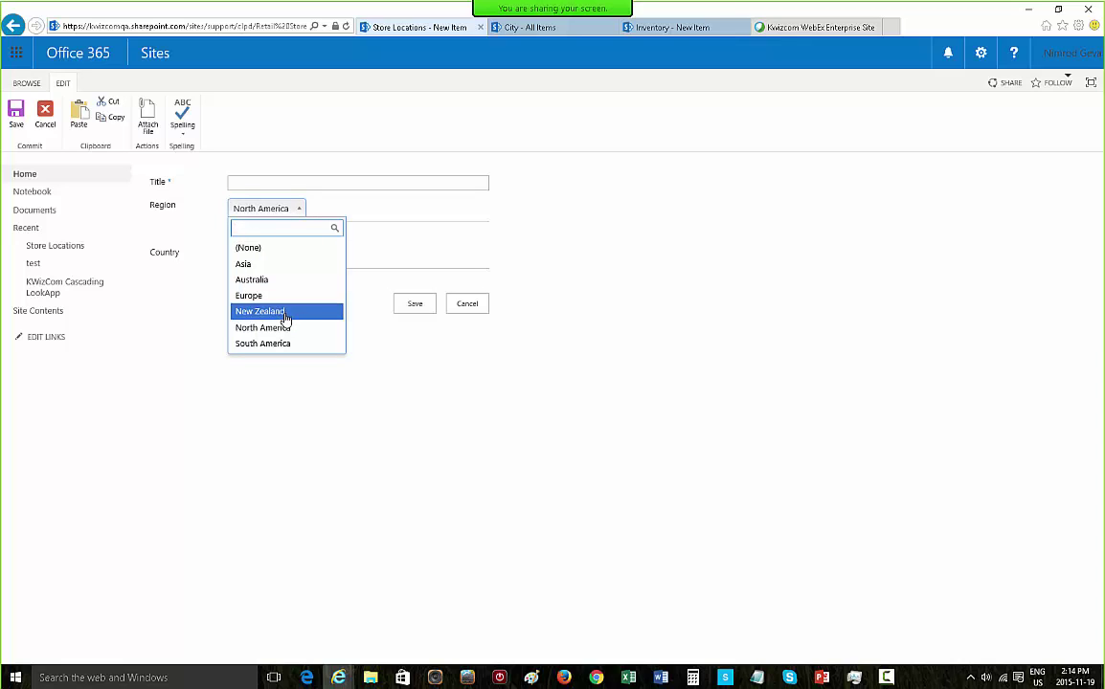
left_click(283, 343)
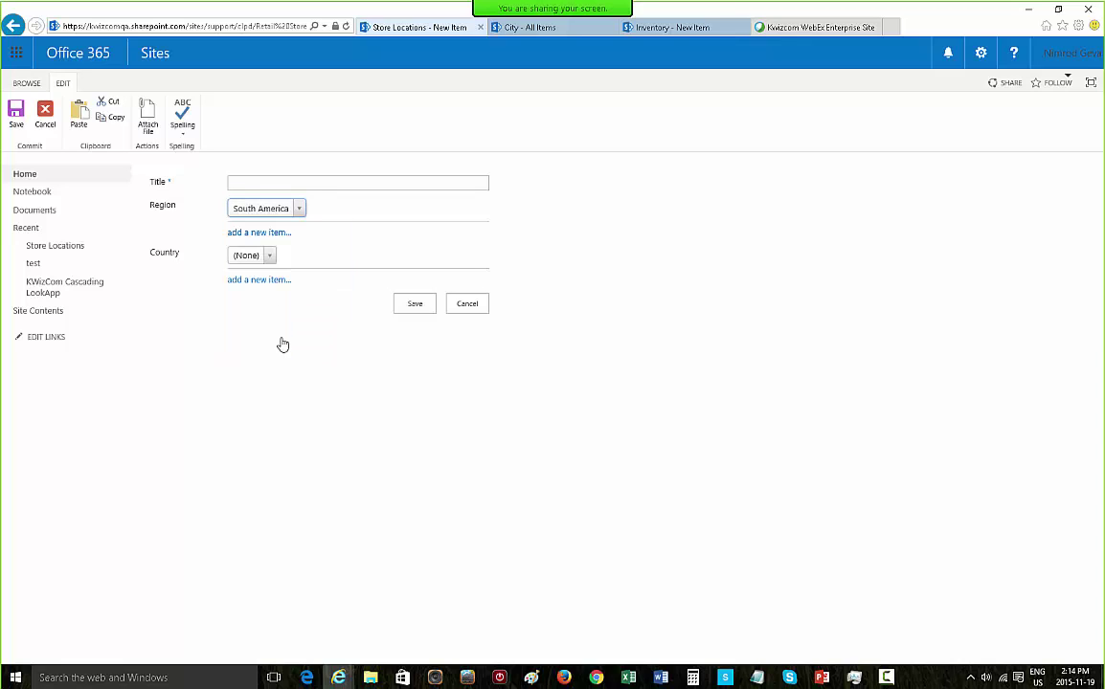
left_click(271, 255)
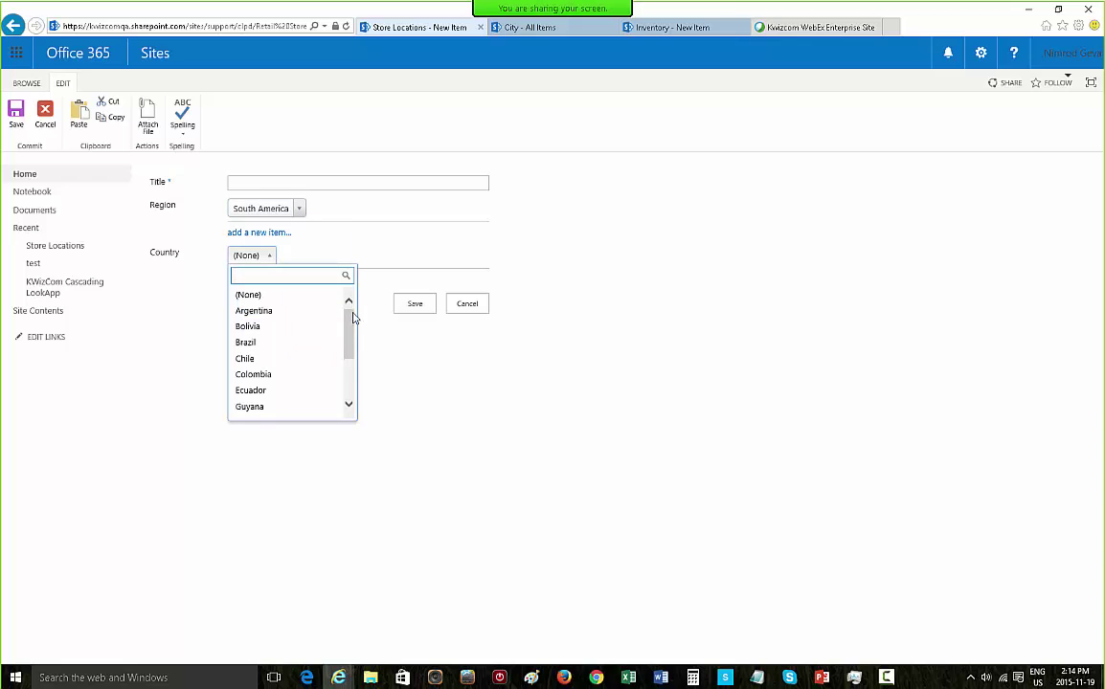
mouse_move(352, 316)
left_mouse_down()
mouse_move(350, 385)
mouse_move(343, 307)
left_mouse_up()
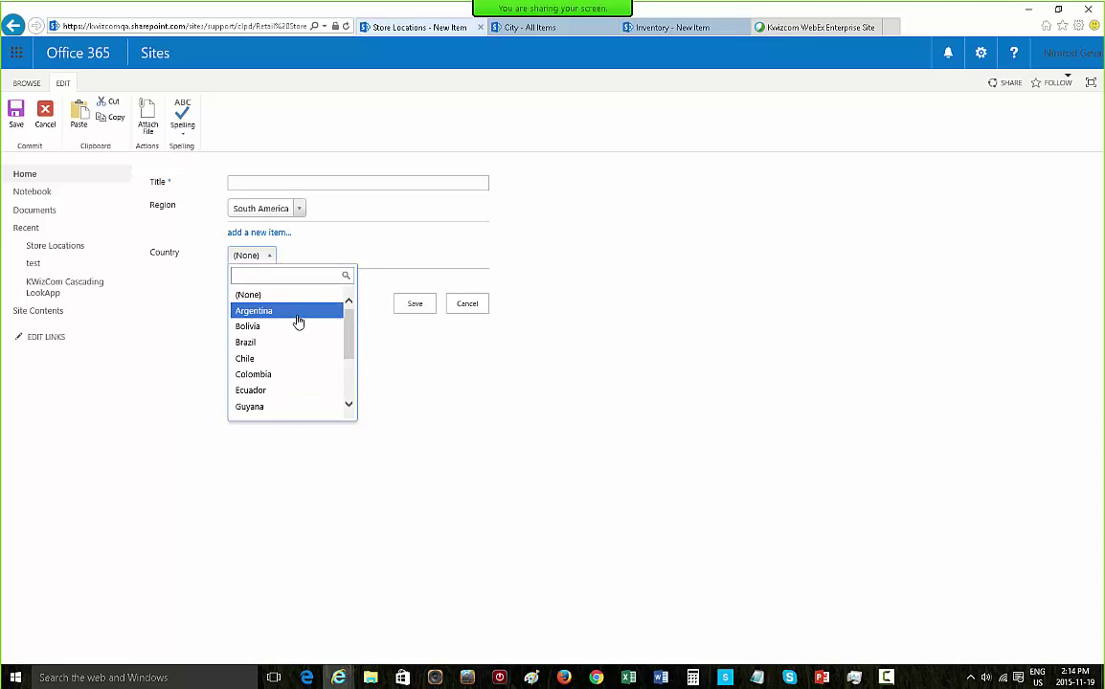
left_click(391, 265)
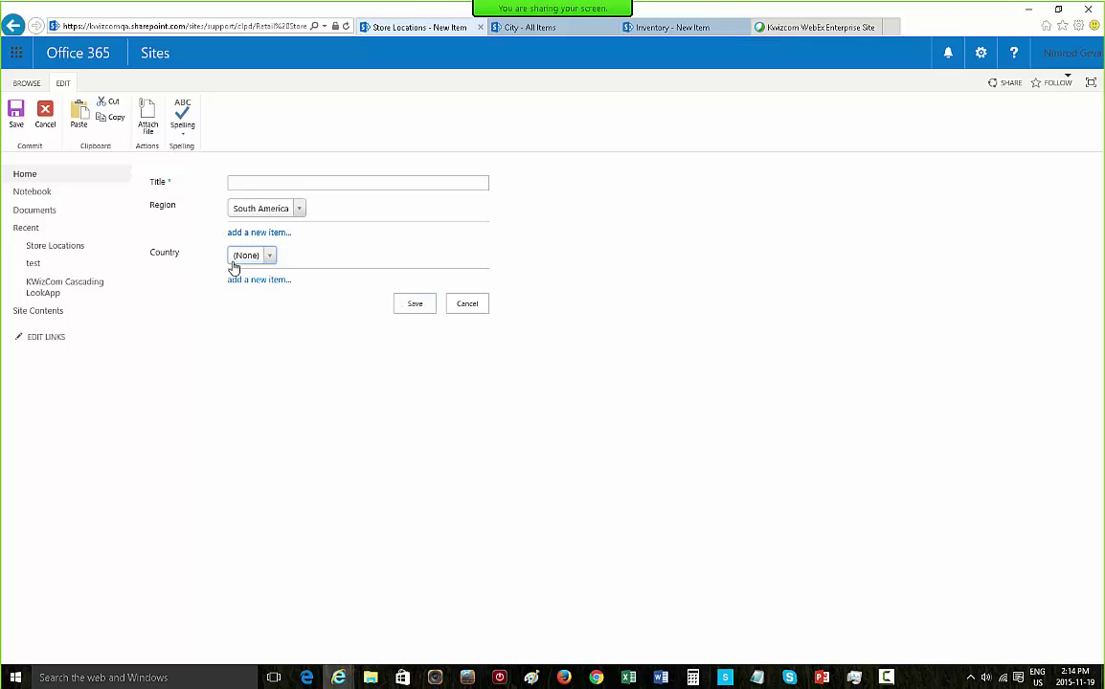
Discard the test item and start a new Cascading LookApp column named City.
left_click(462, 305)
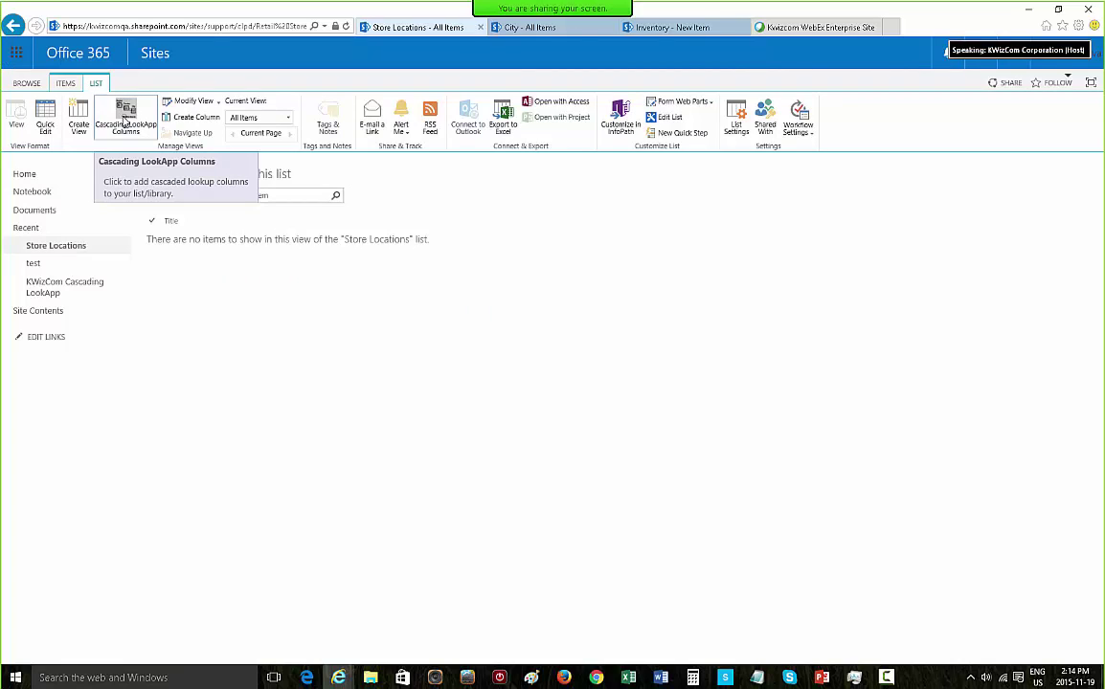
left_click(124, 120)
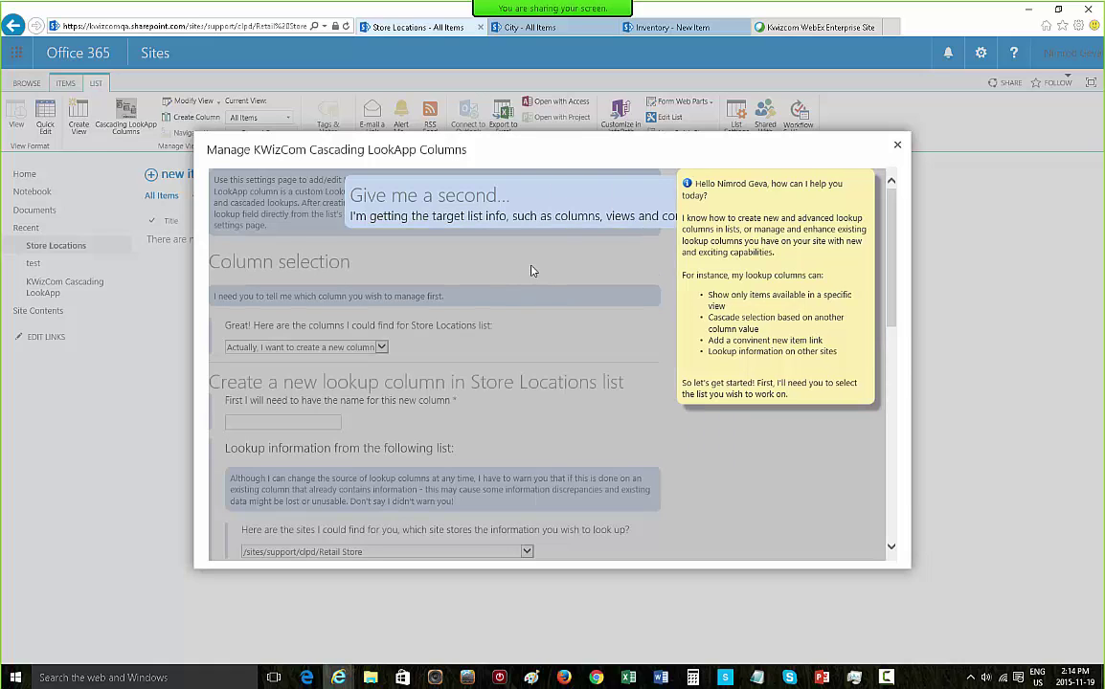
left_click(299, 422)
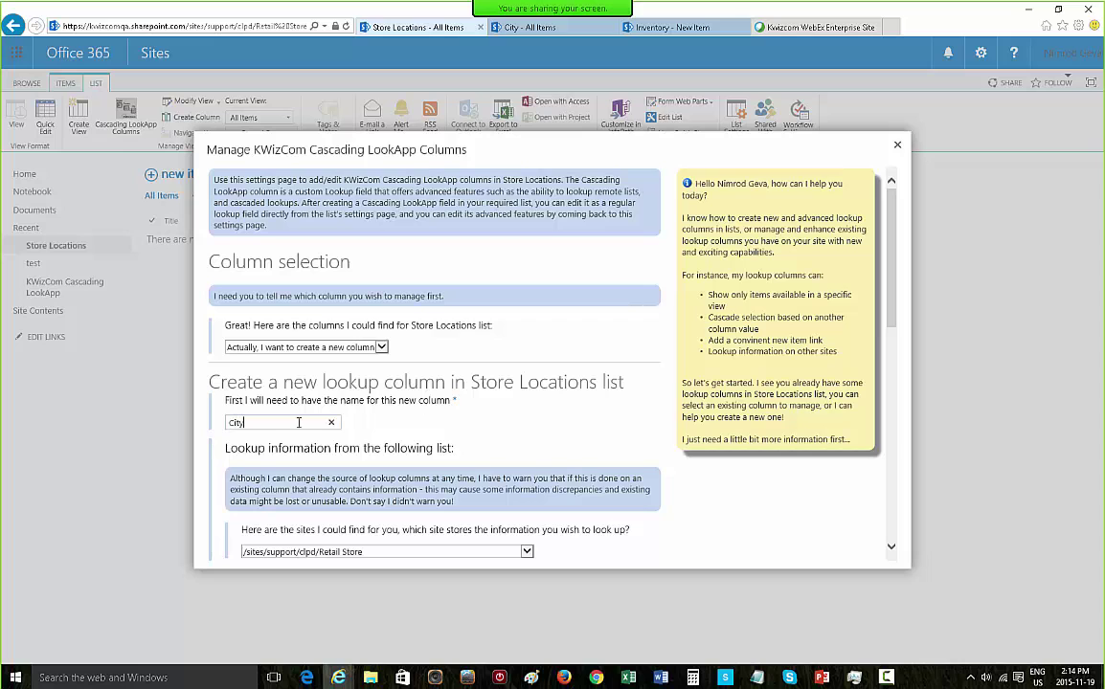
scroll(306, 368, "down", 3)
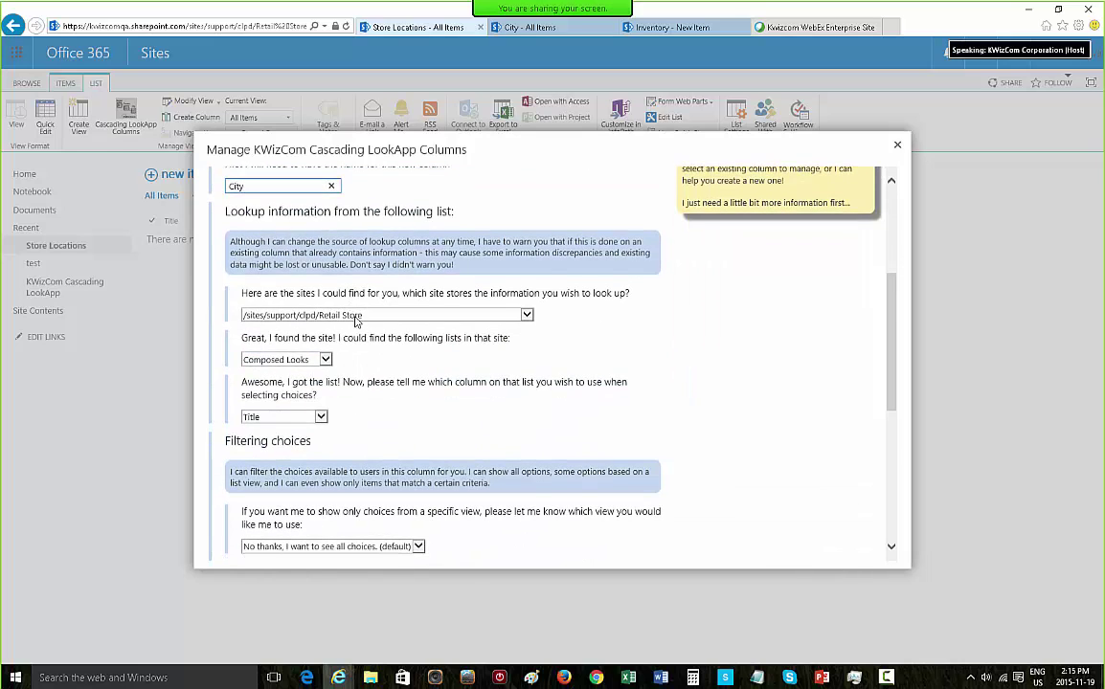
Source the City column from the City list's City Name on /sites/support/clpd.
left_click(356, 322)
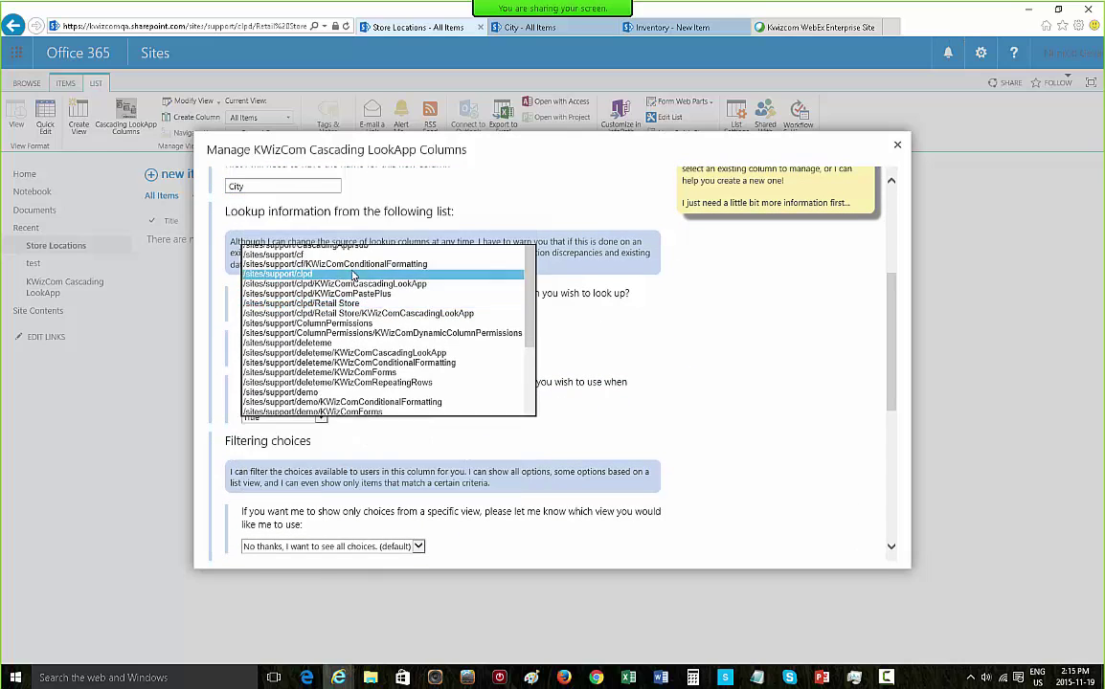
left_click(354, 274)
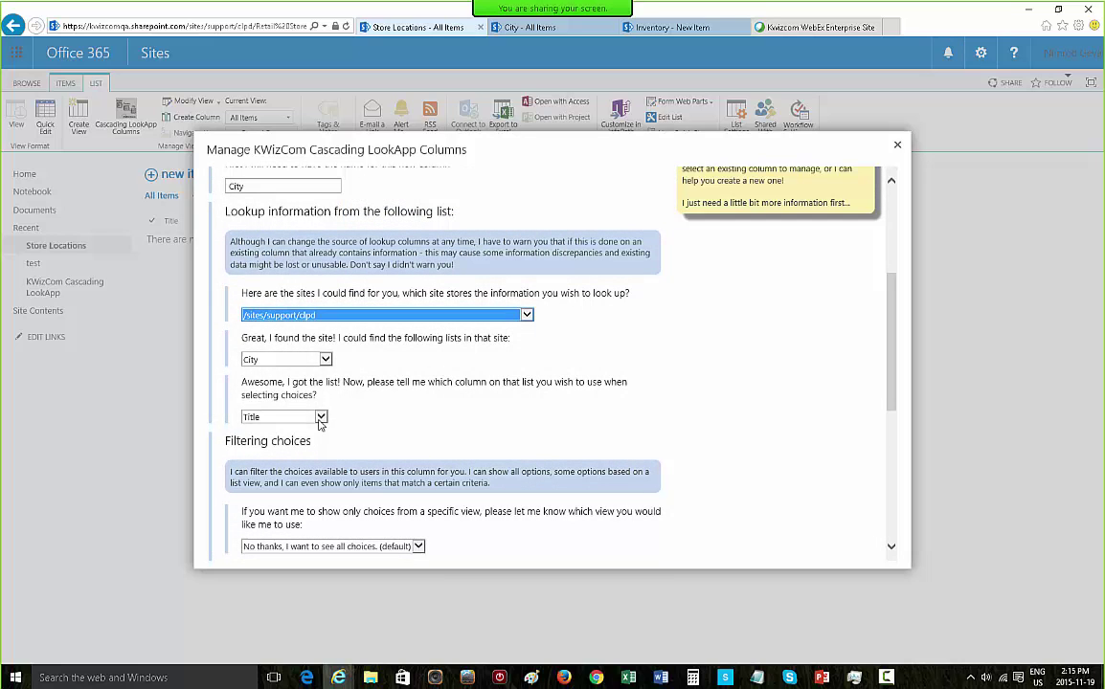
left_click(320, 415)
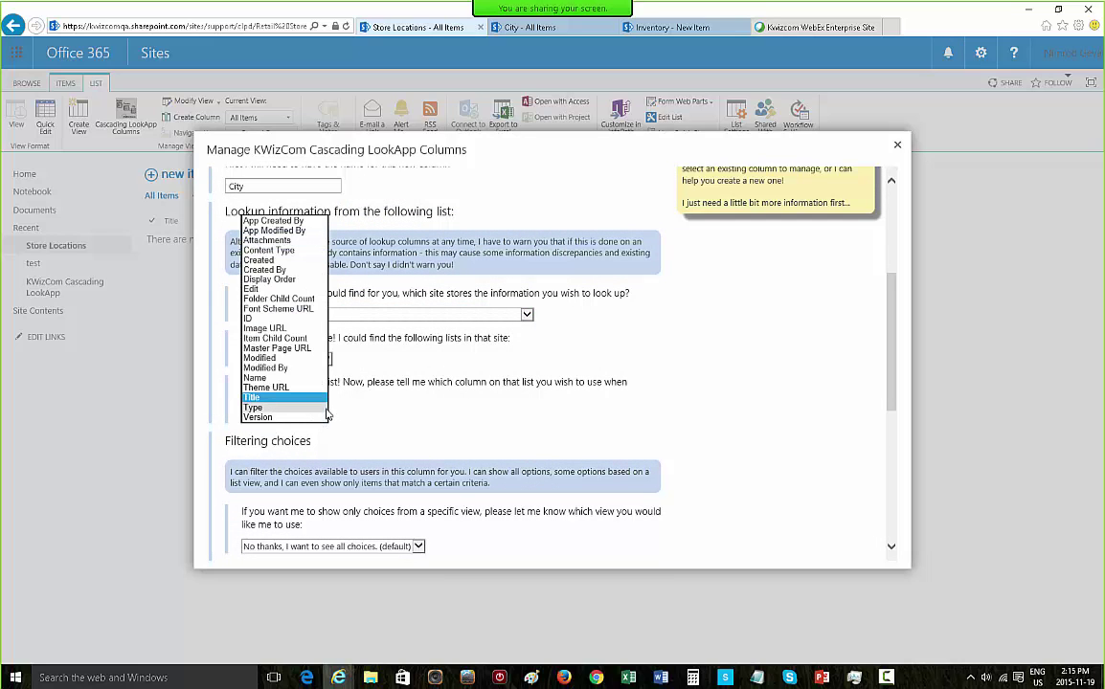
left_click(337, 335)
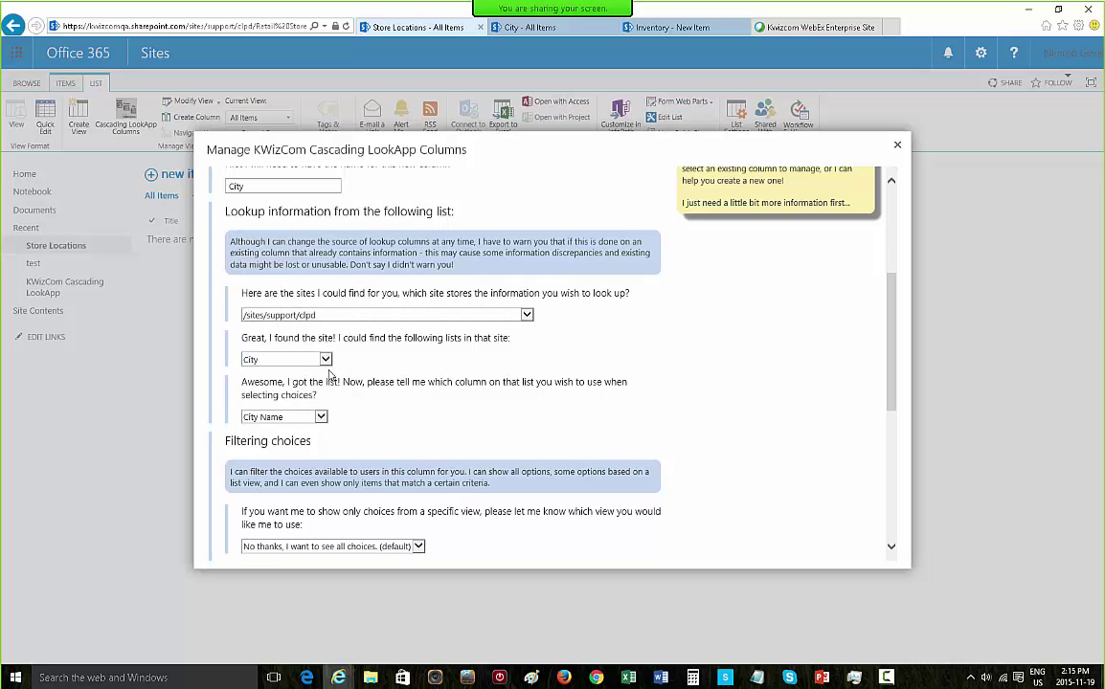
left_click(321, 417)
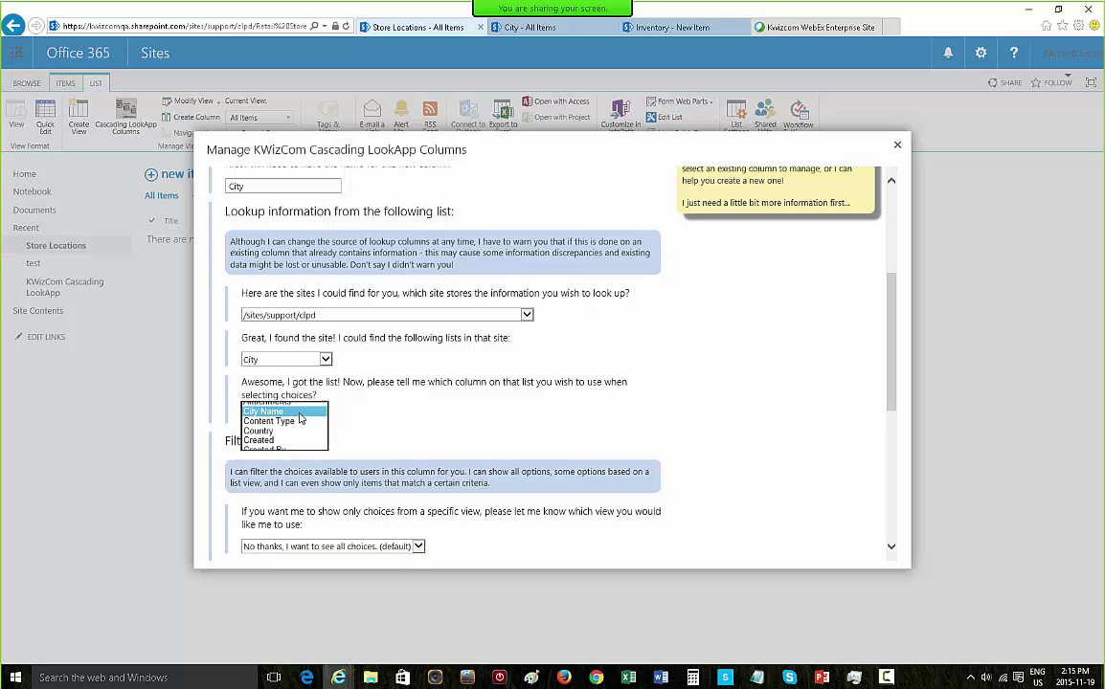
left_click(245, 431)
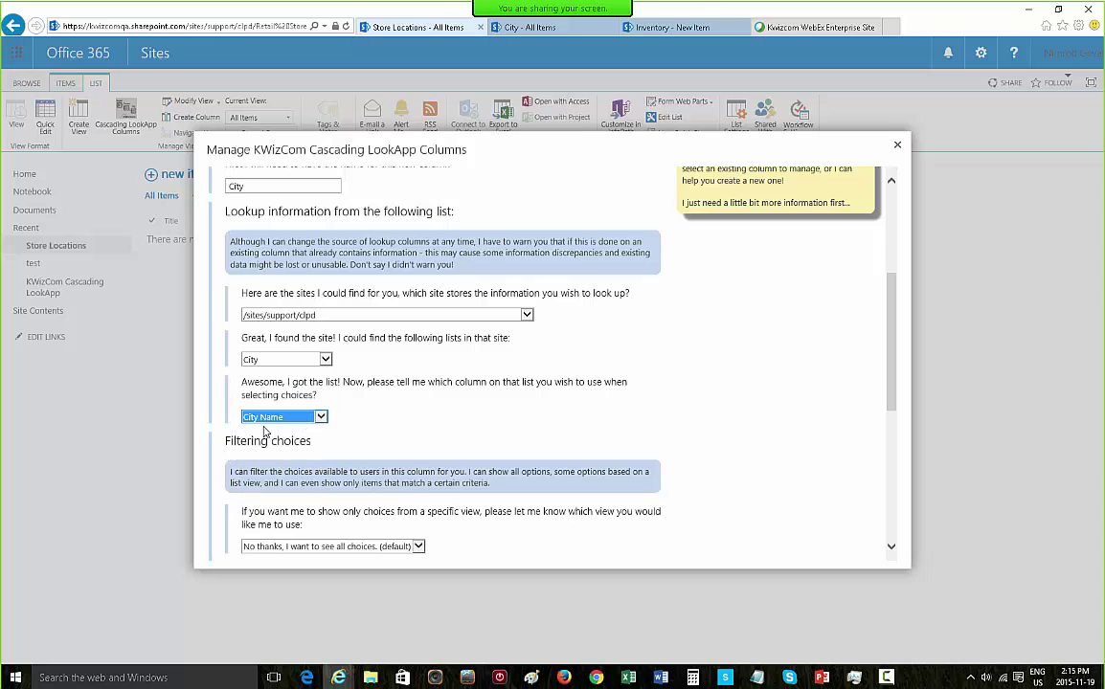
scroll(347, 378, "down", 3)
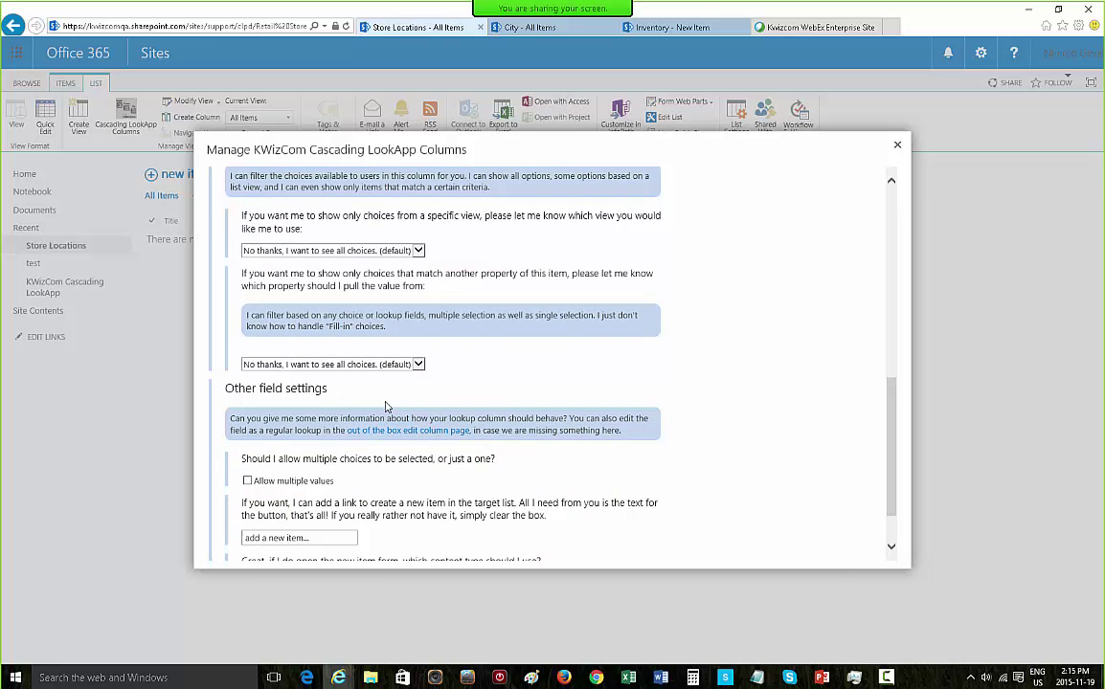
Filter City choices where the item's Country equals the City list's Country field.
left_click(415, 365)
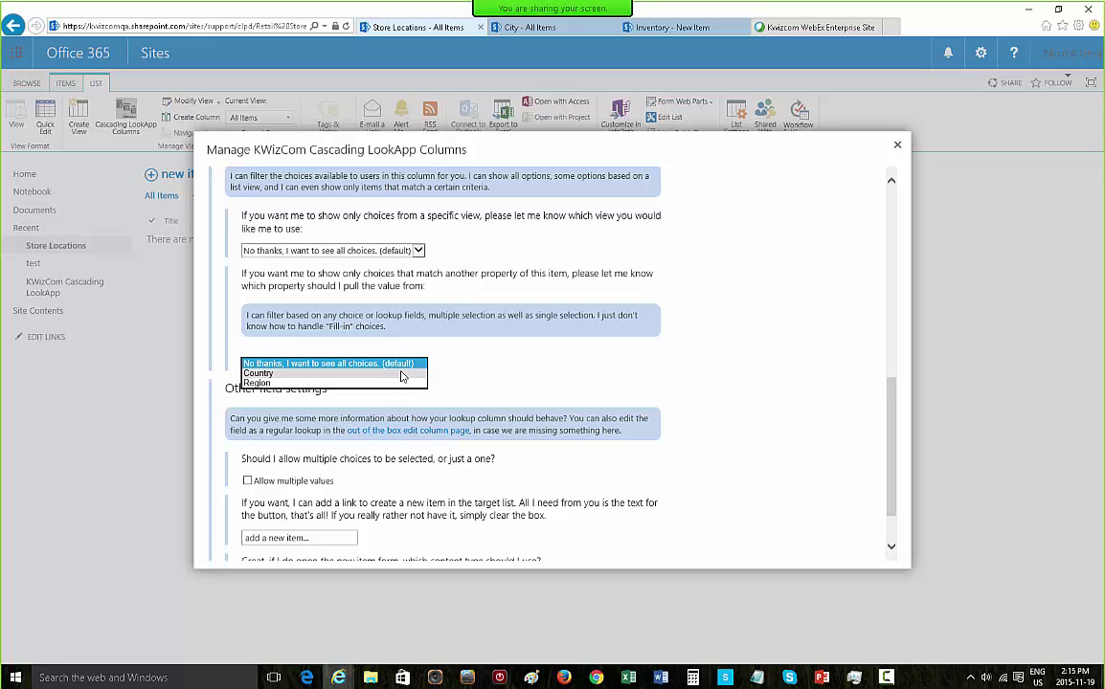
left_click(401, 373)
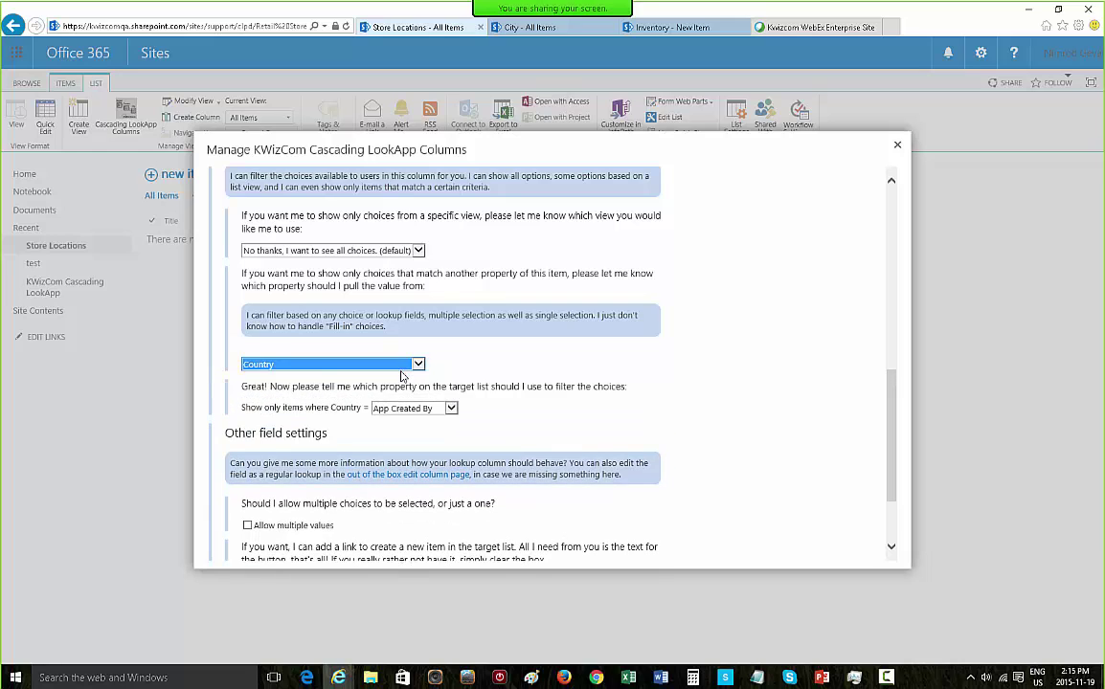
left_click(421, 409)
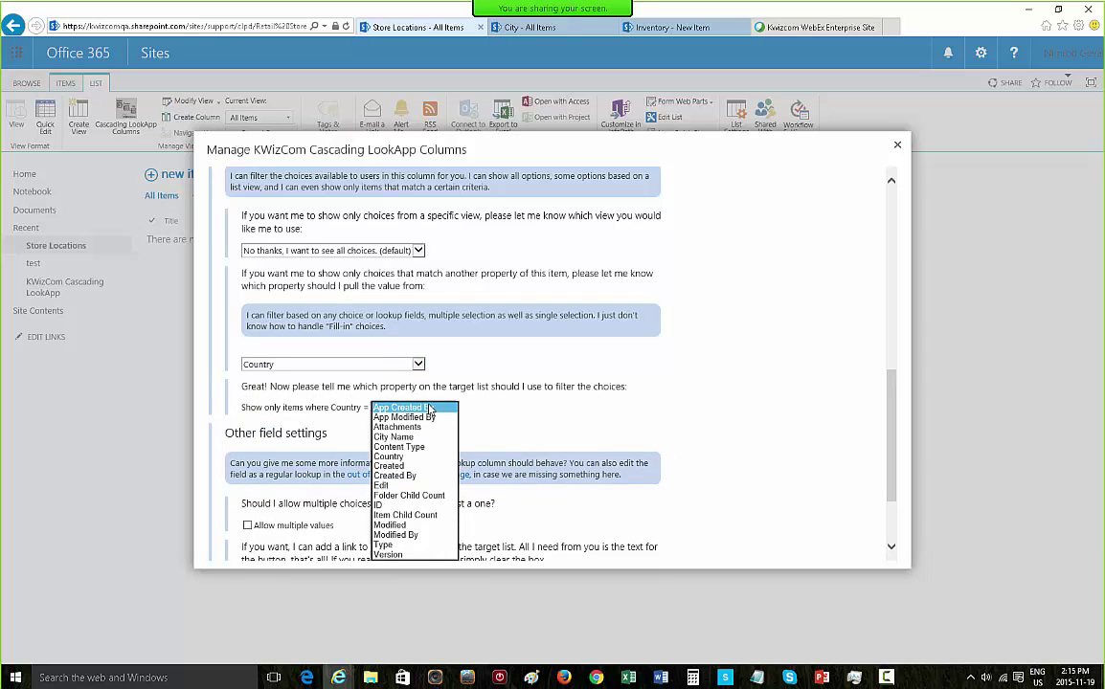
left_click(418, 438)
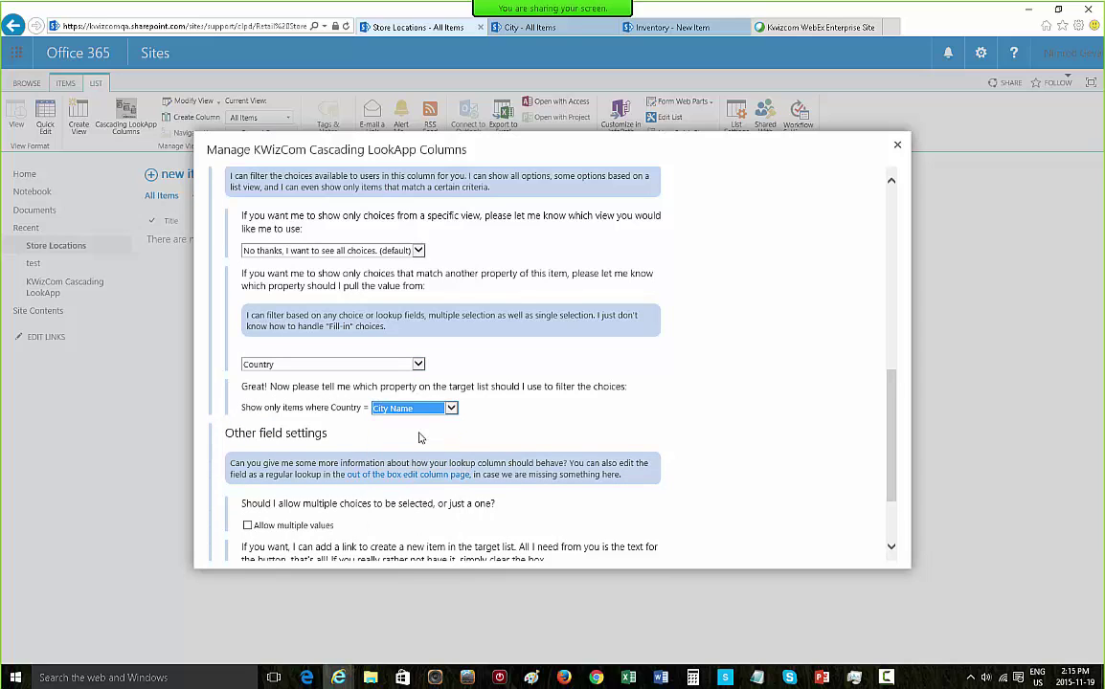
left_click(407, 369)
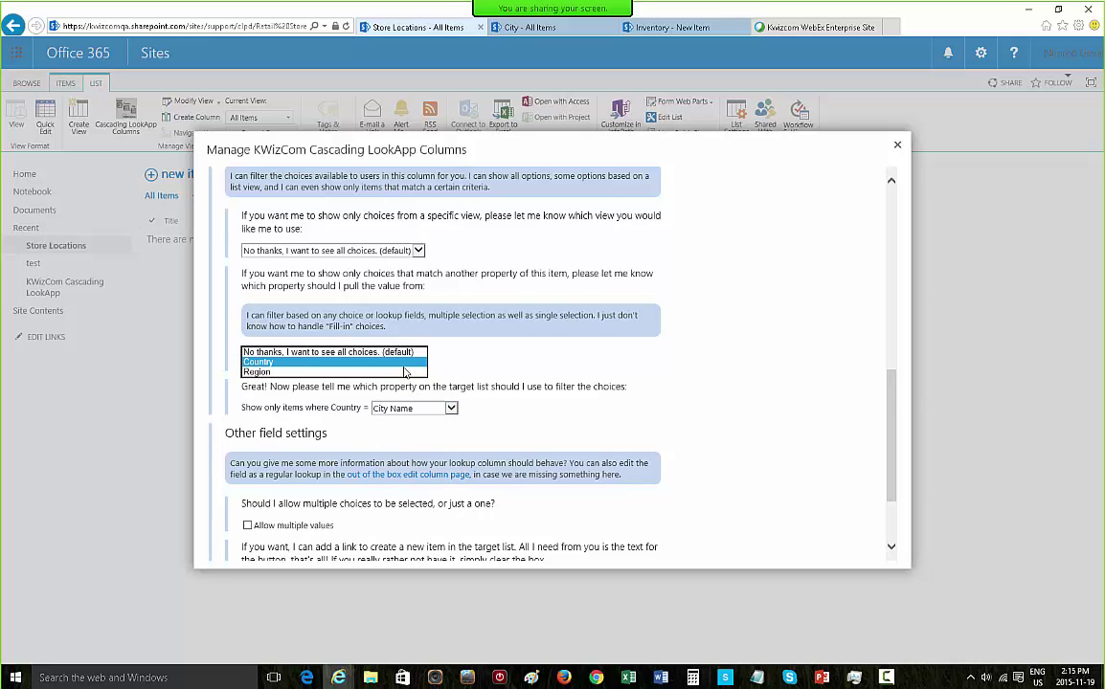
left_click(399, 363)
left_click(431, 410)
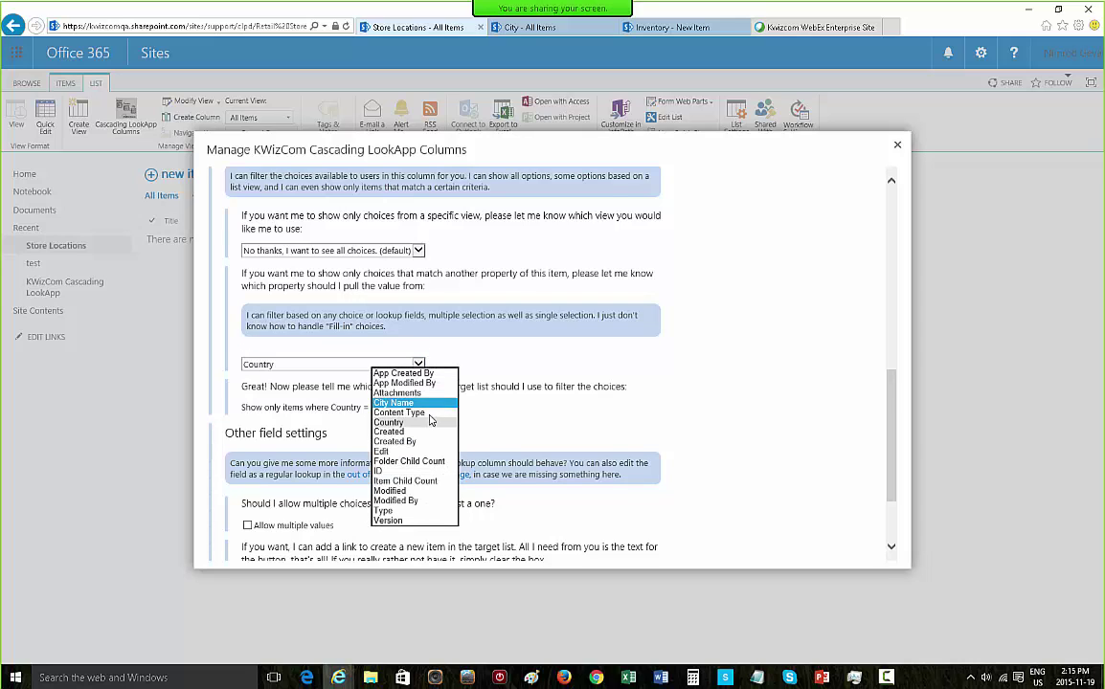
left_click(426, 422)
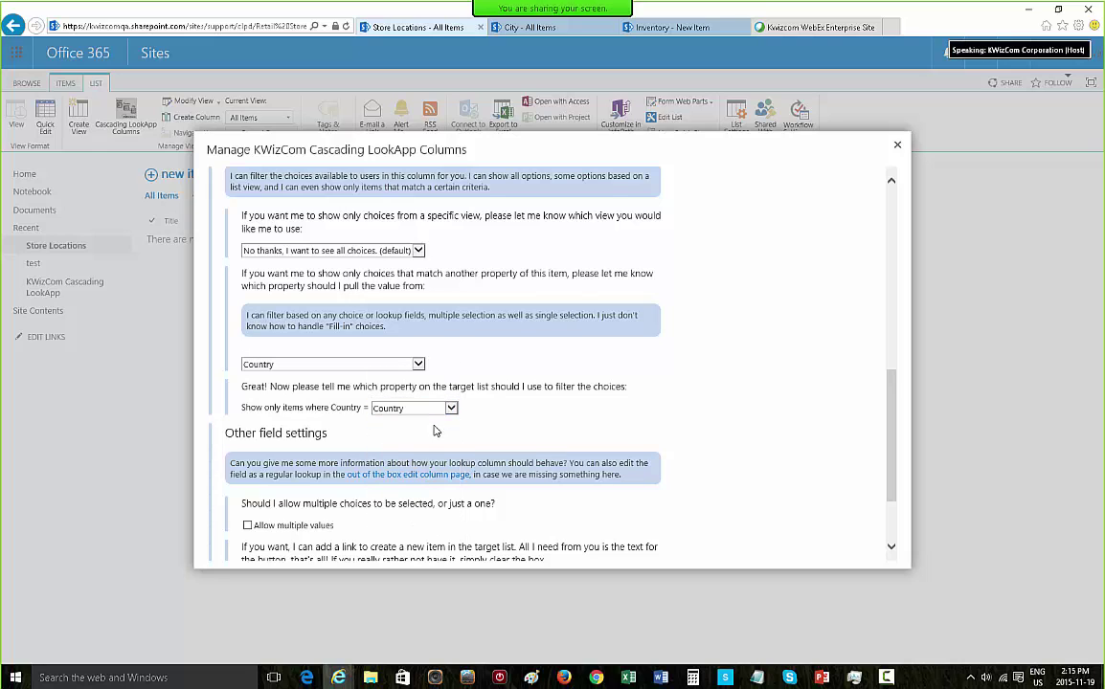
Allow multiple values and create the cascading City lookup column.
scroll(526, 400, "down", 2)
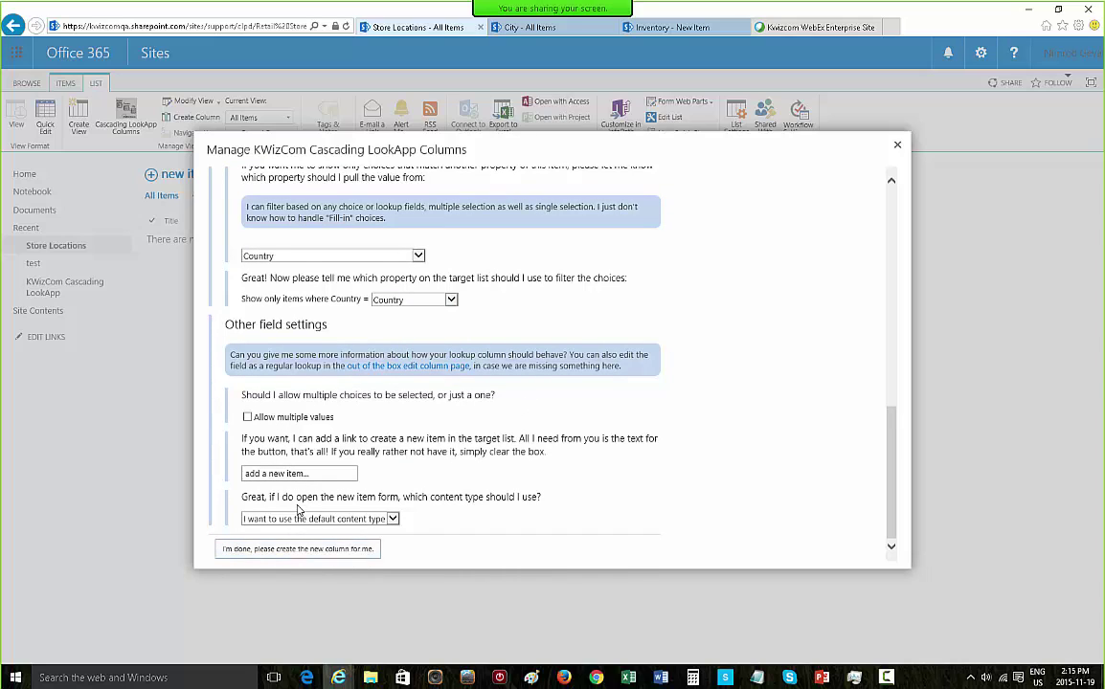
left_click(247, 418)
left_click(333, 551)
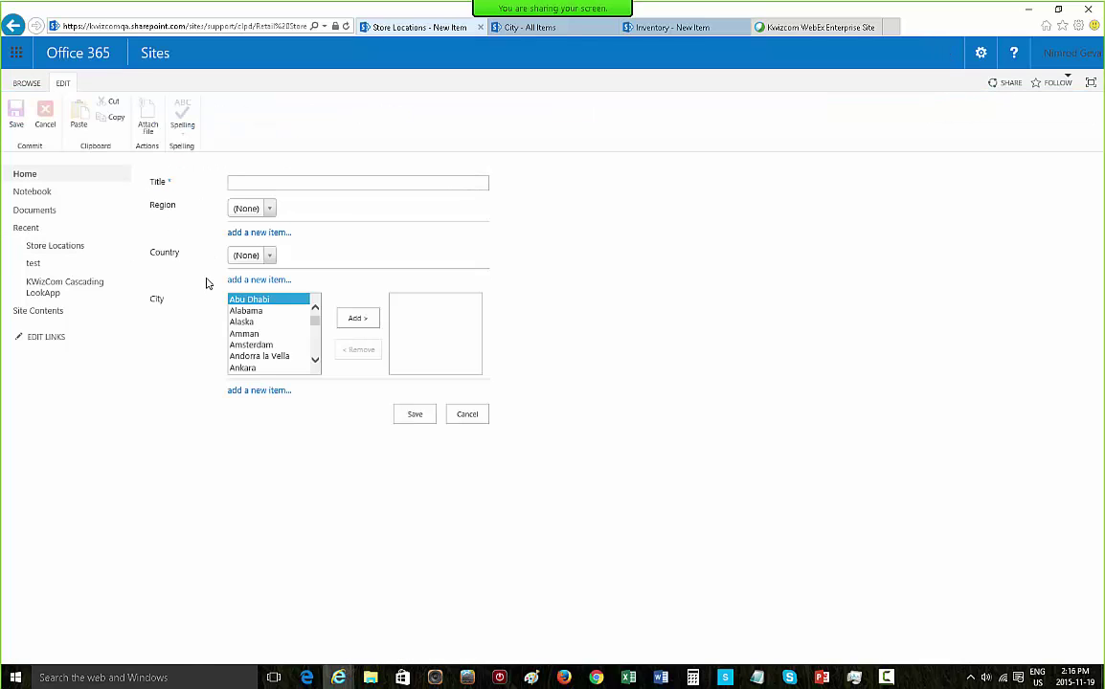
Set the test item's Region to North America and Country to Canada.
left_click(269, 208)
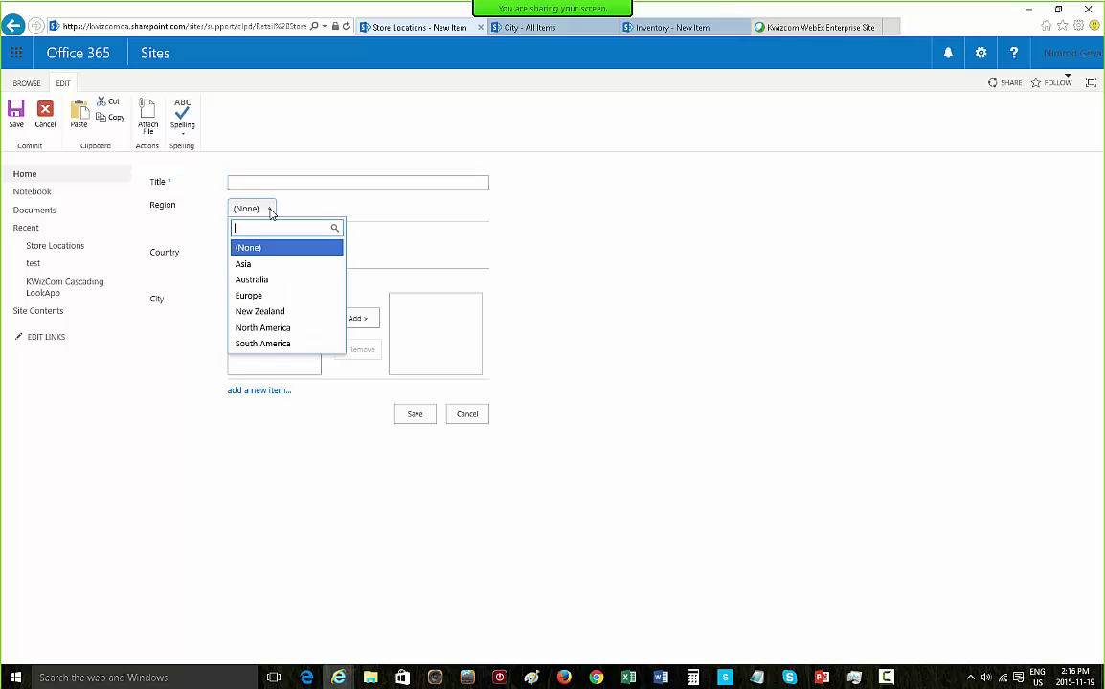
left_click(294, 328)
left_click(245, 254)
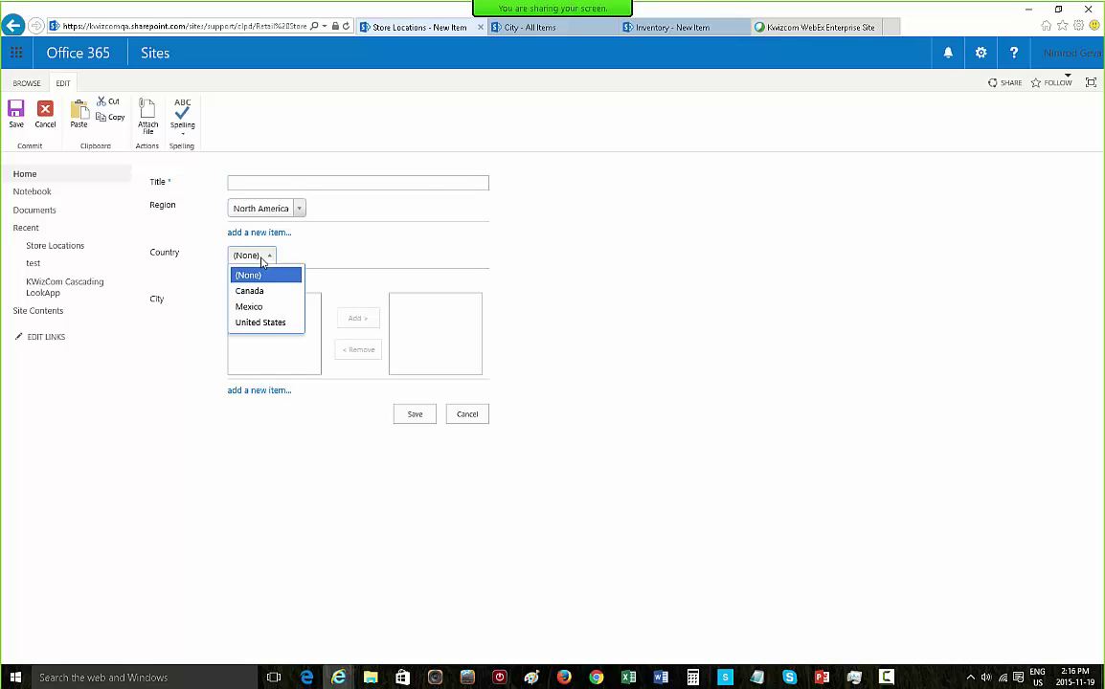
left_click(263, 298)
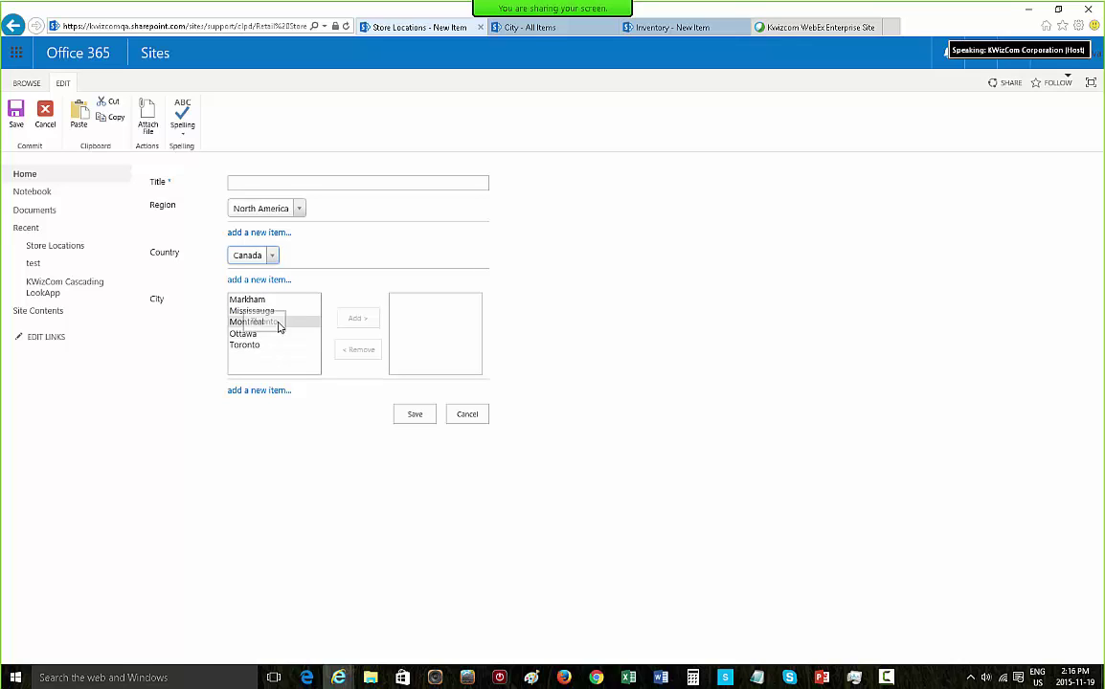
Add Montréal and Markham to the chosen cities, then remove them again.
left_click(287, 302)
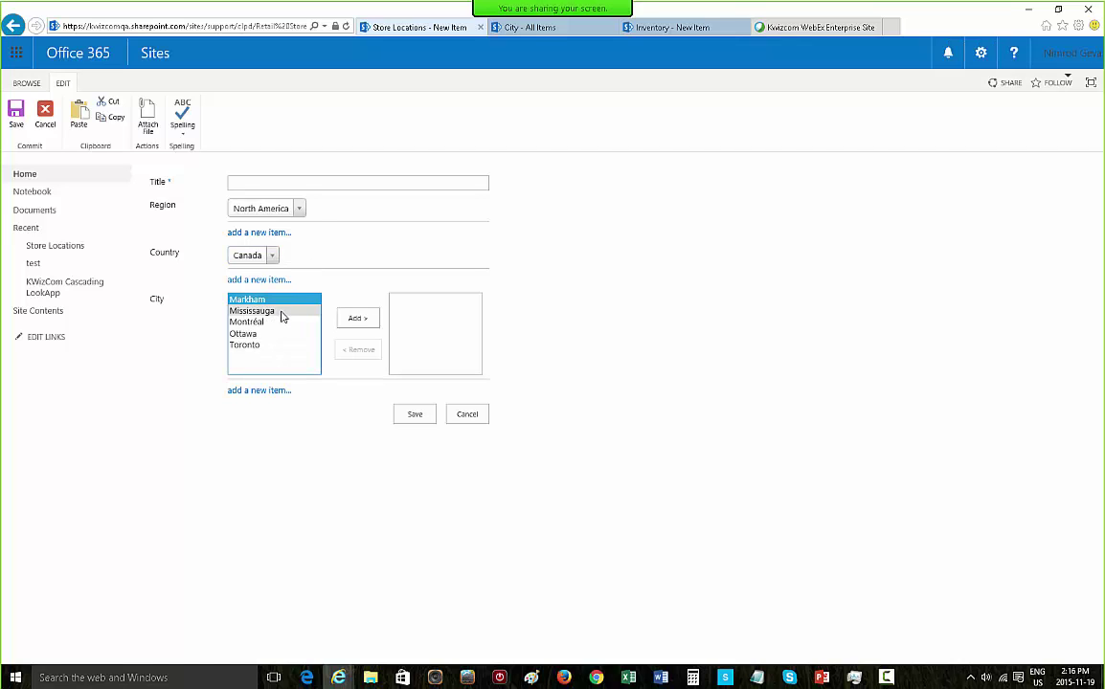
left_click(285, 322)
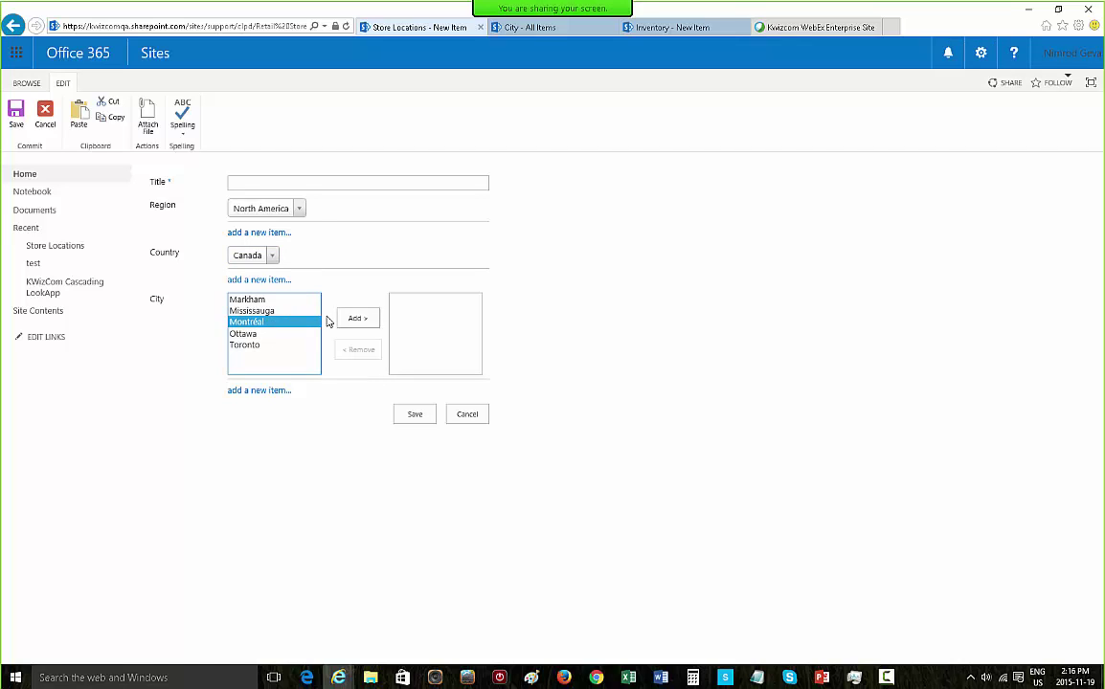
left_click(354, 319)
left_click(259, 300)
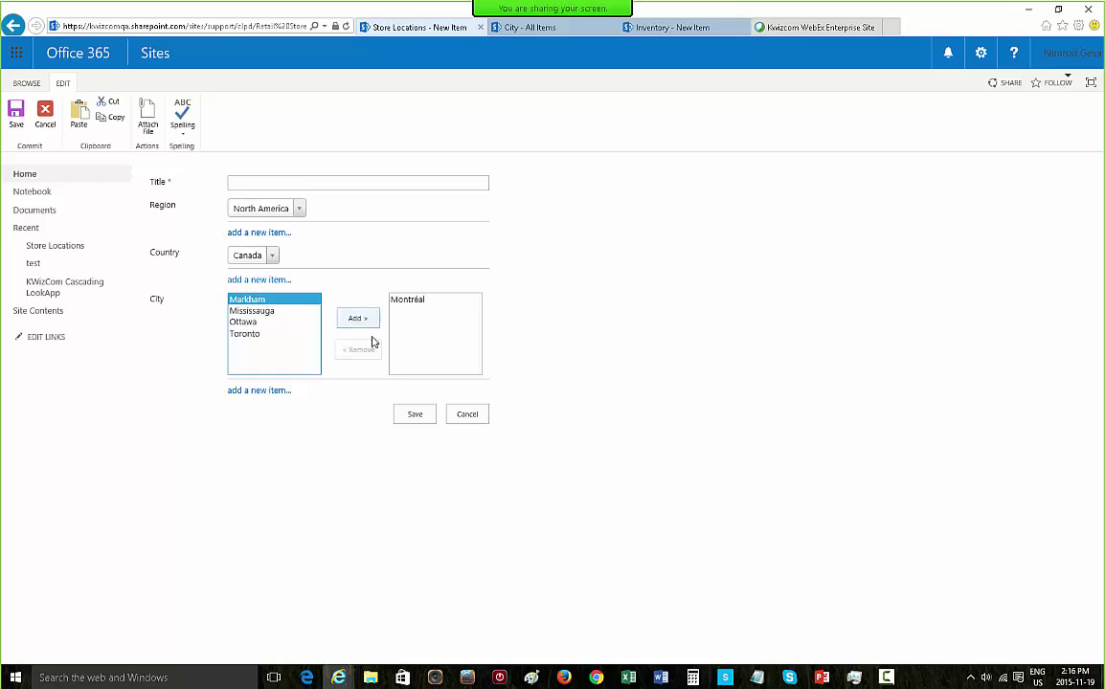
left_click(359, 318)
left_click(359, 350)
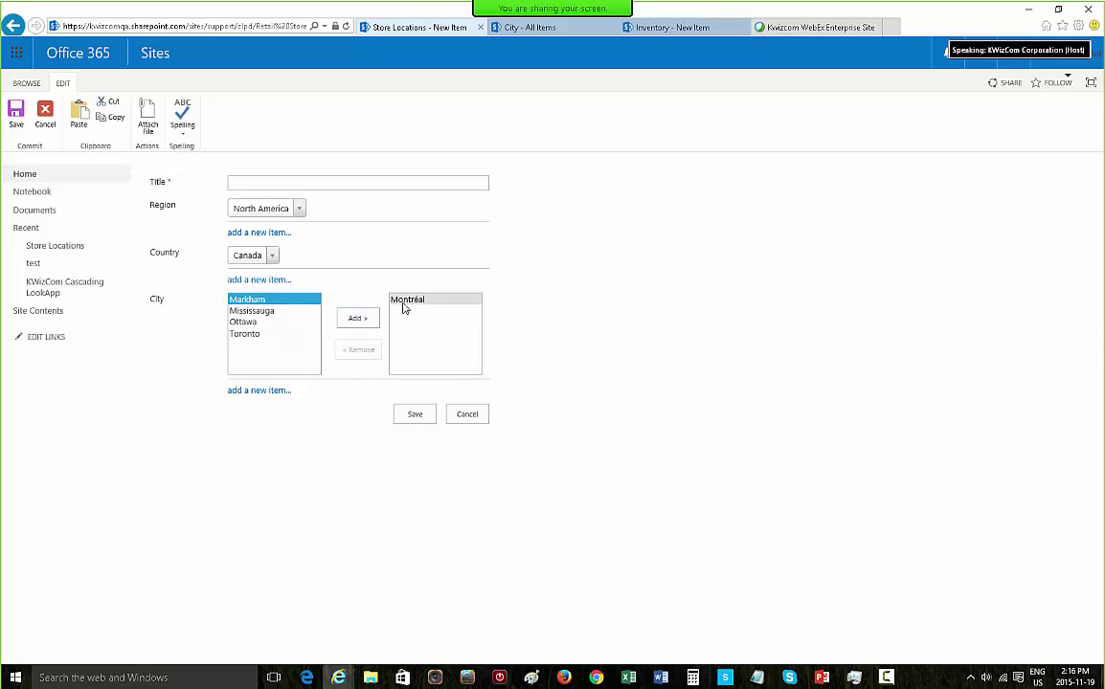
left_click(403, 300)
left_click(358, 351)
Set the test item's Region to Asia and Country to Israel.
left_click(264, 208)
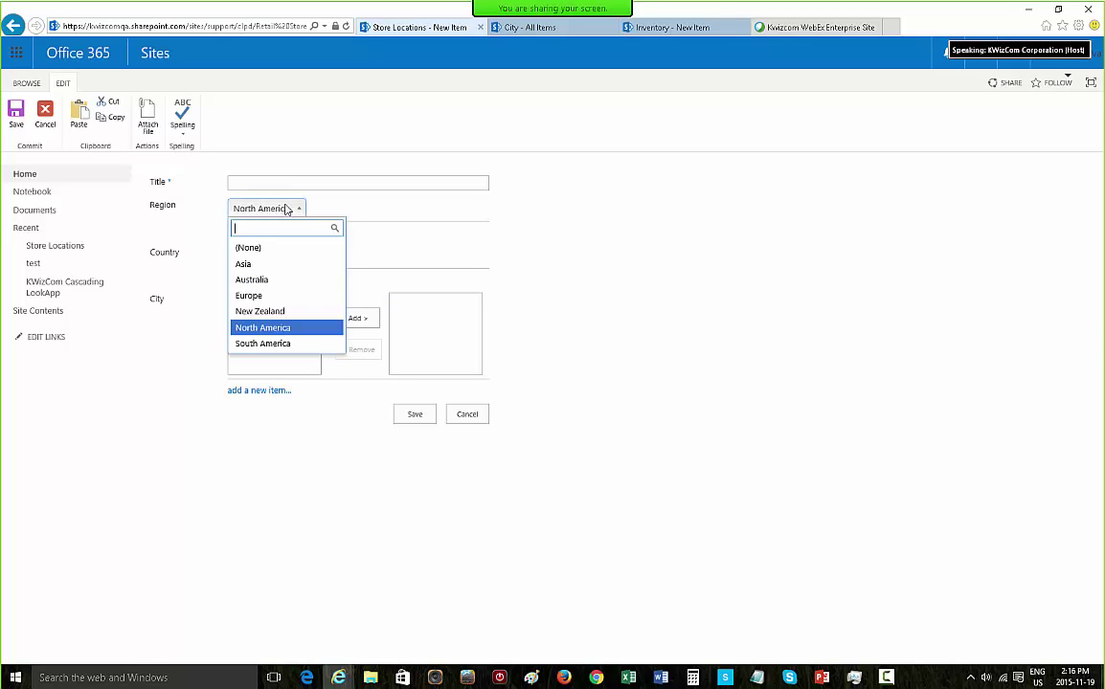
left_click(285, 265)
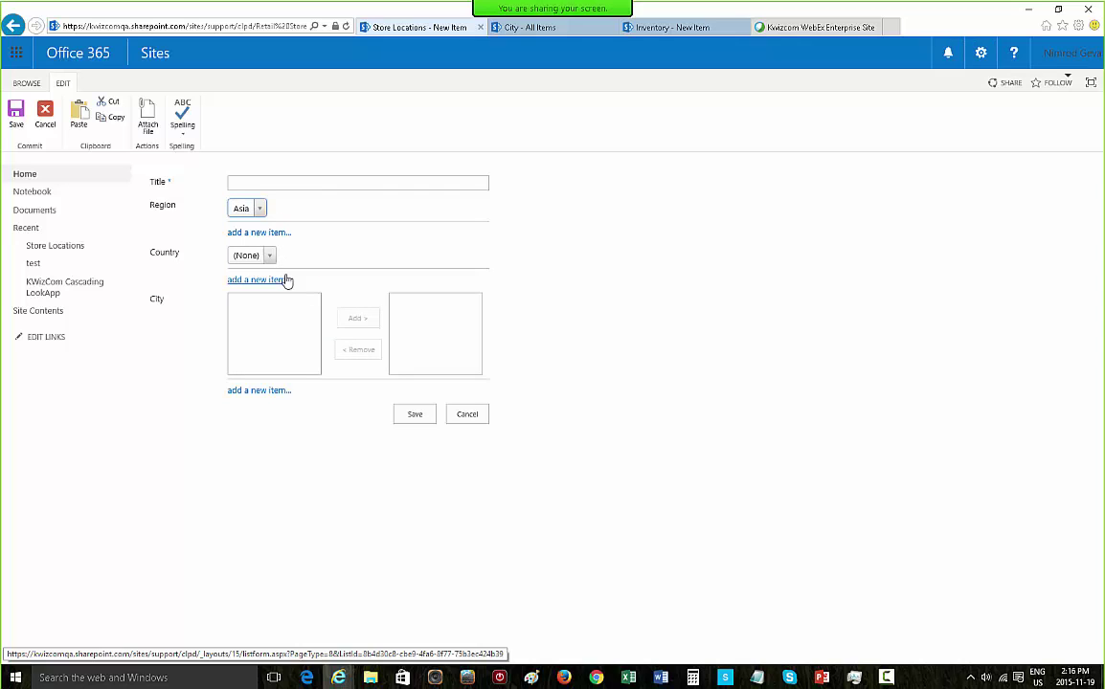
left_click(269, 255)
scroll(279, 356, "down", 4)
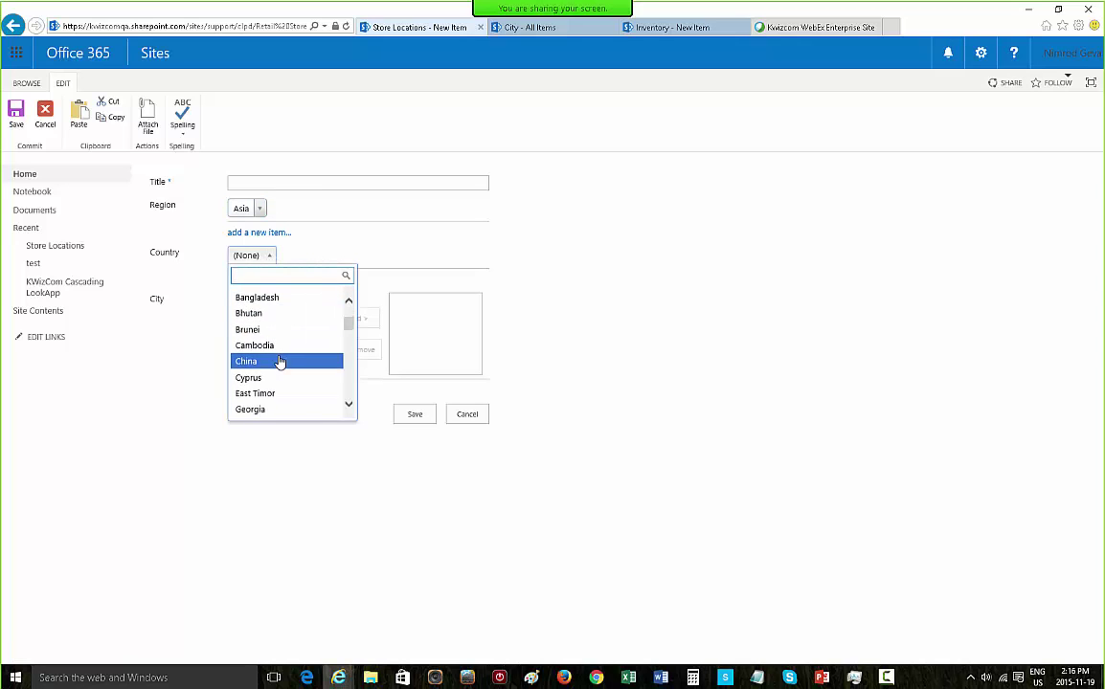
scroll(280, 357, "down", 1)
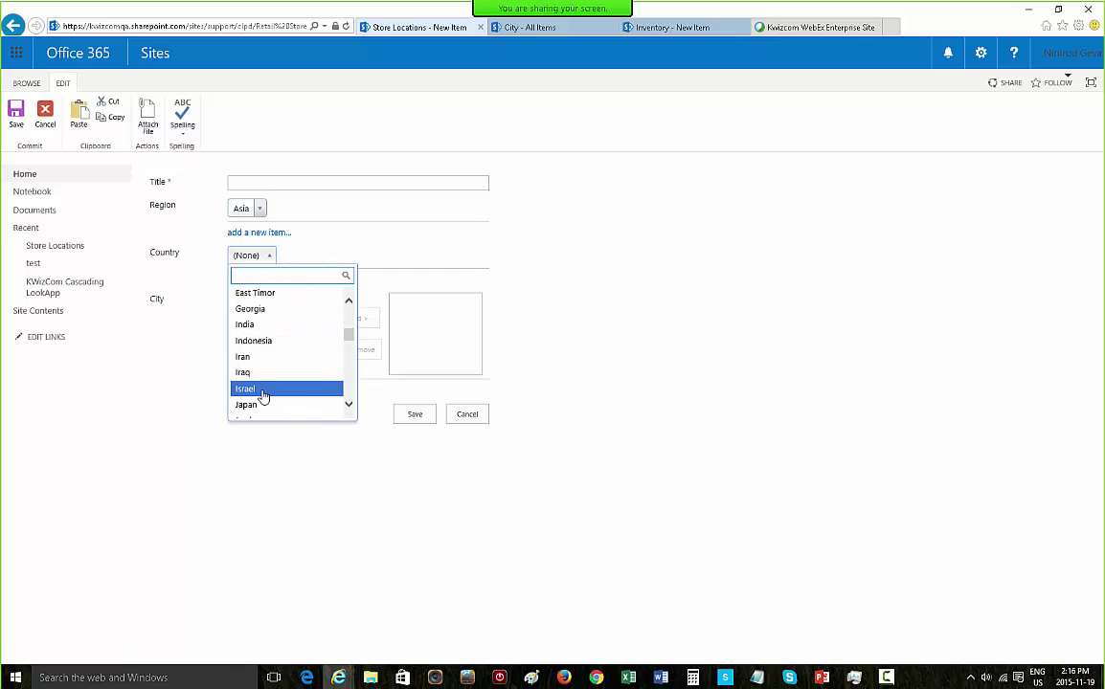
left_click(292, 393)
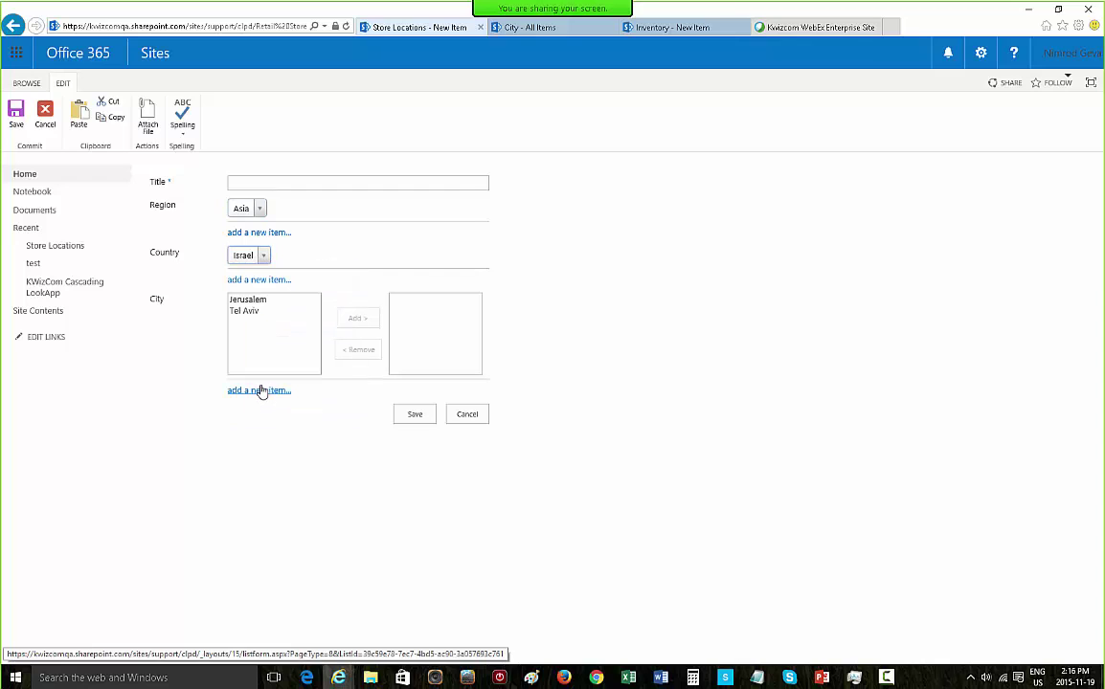
Pick Jerusalem among Israel's cities, then change Region to Europe.
left_click(254, 300)
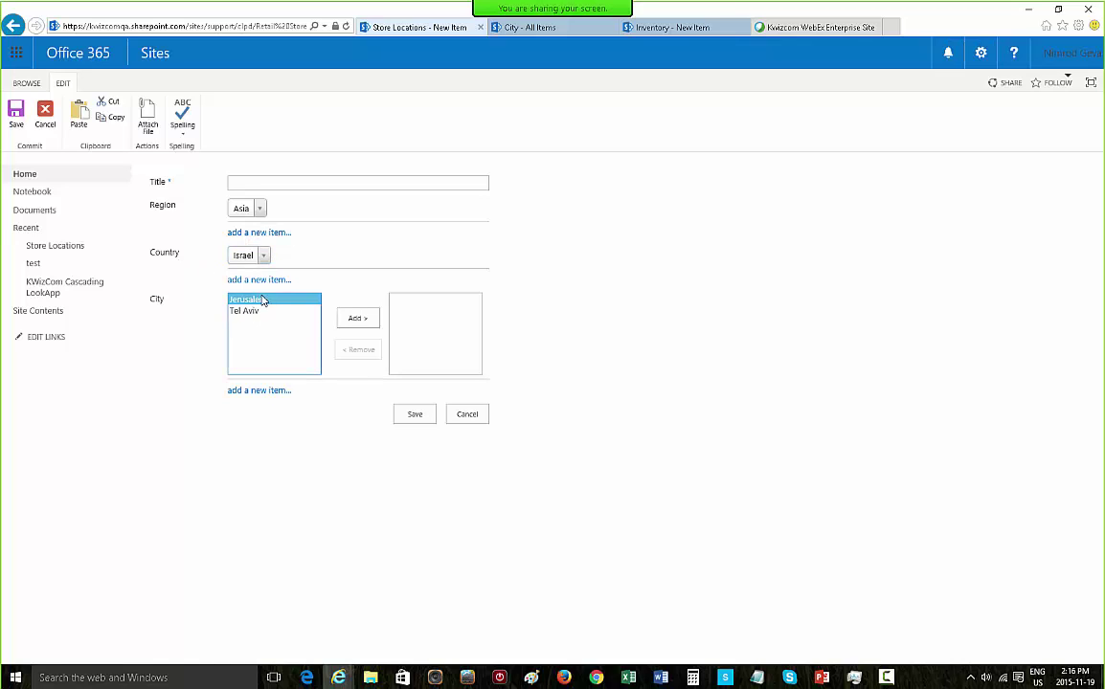
left_click(254, 209)
left_click(254, 295)
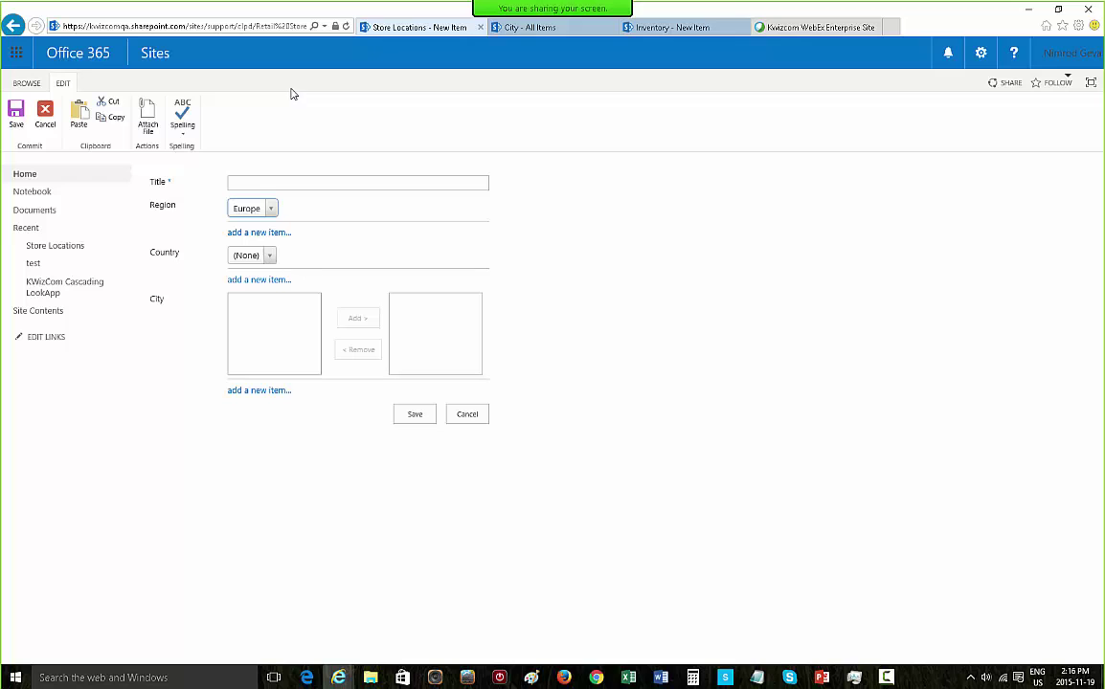
Discard the SharePoint test item without saving.
left_click(471, 415)
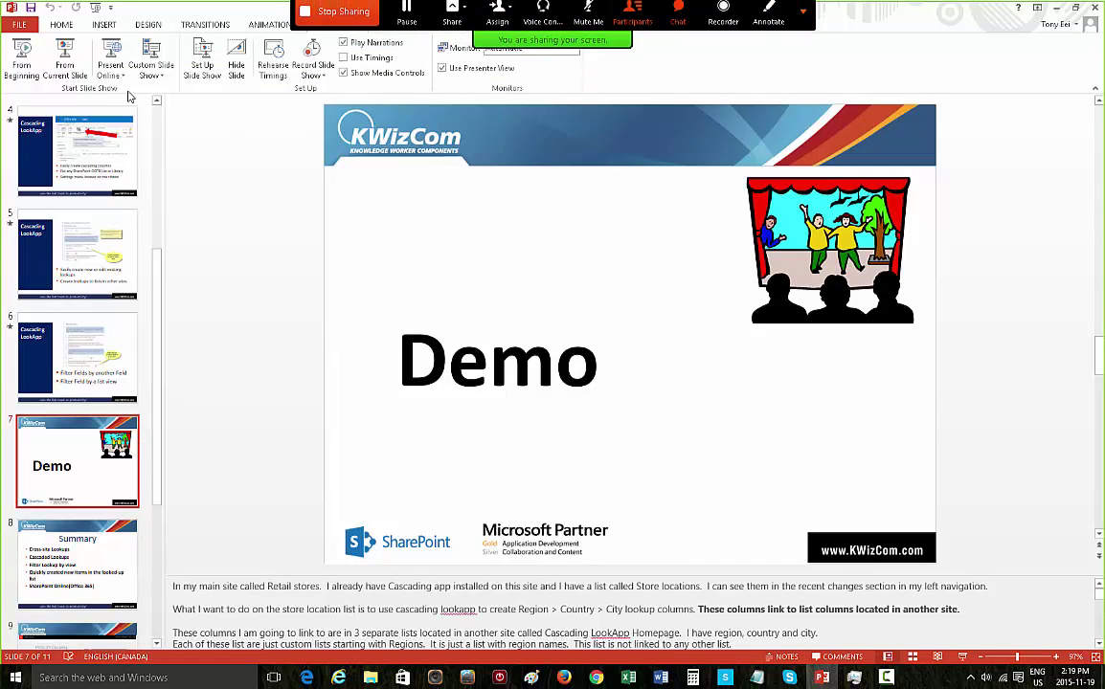
Start the PowerPoint slideshow from the Demo slide.
left_click(64, 59)
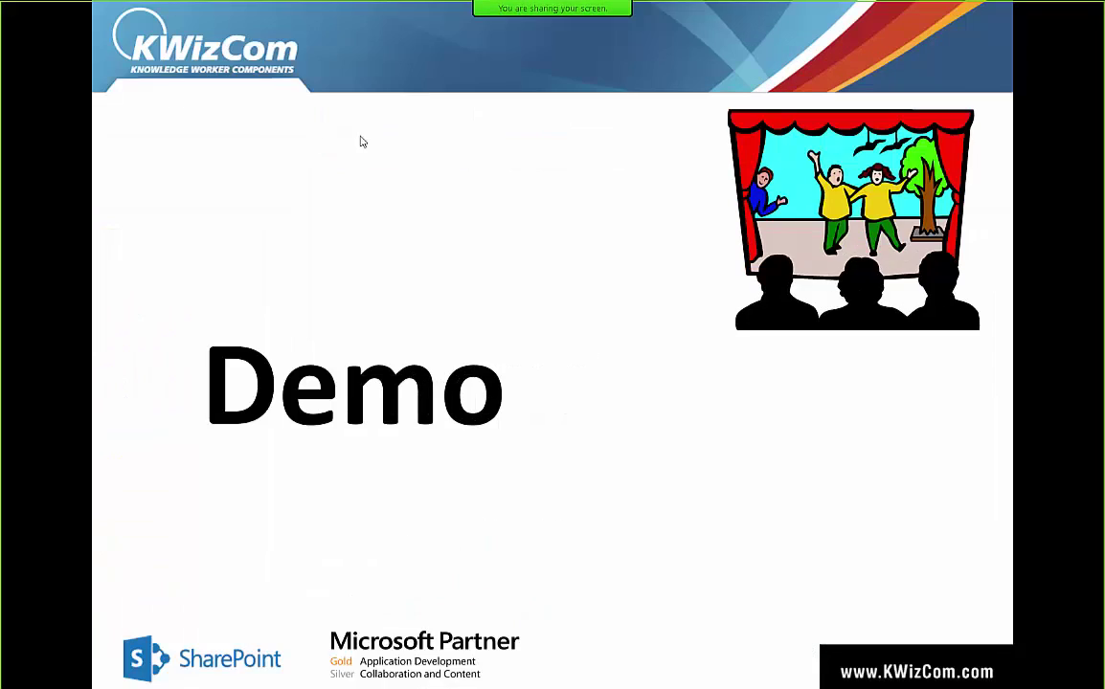